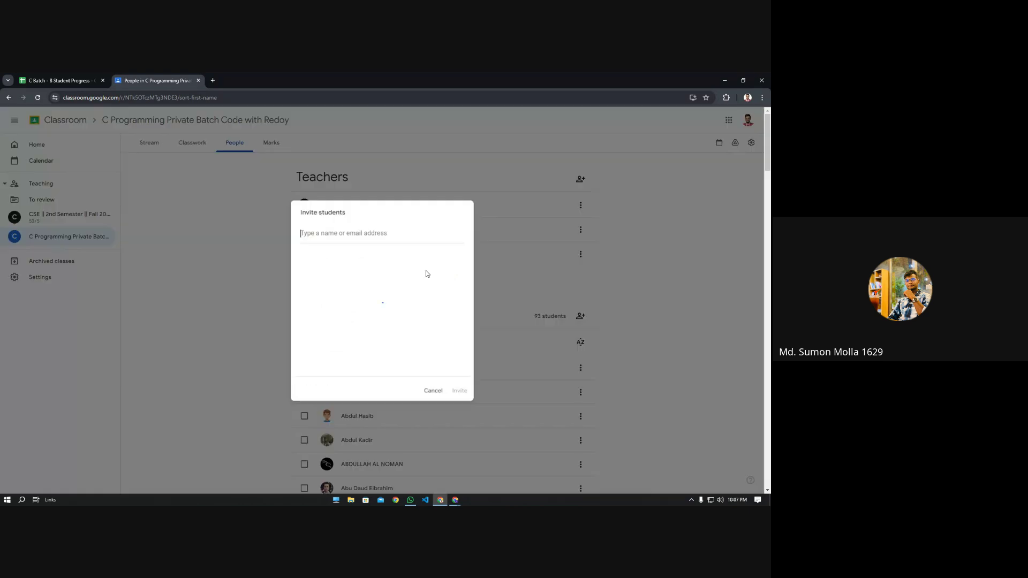
- Add the student e-mails from cells B3 and B4 of the progress spreadsheet to the Classroom student invitation
{"action": "key", "text": "ctrl+v"}
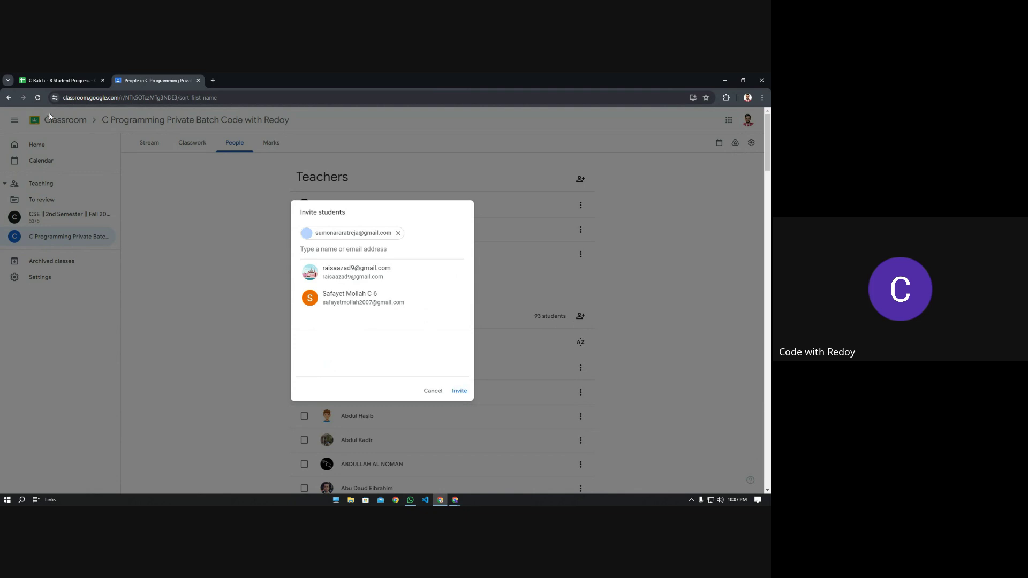
{"action": "left_click", "coordinate": [47, 78]}
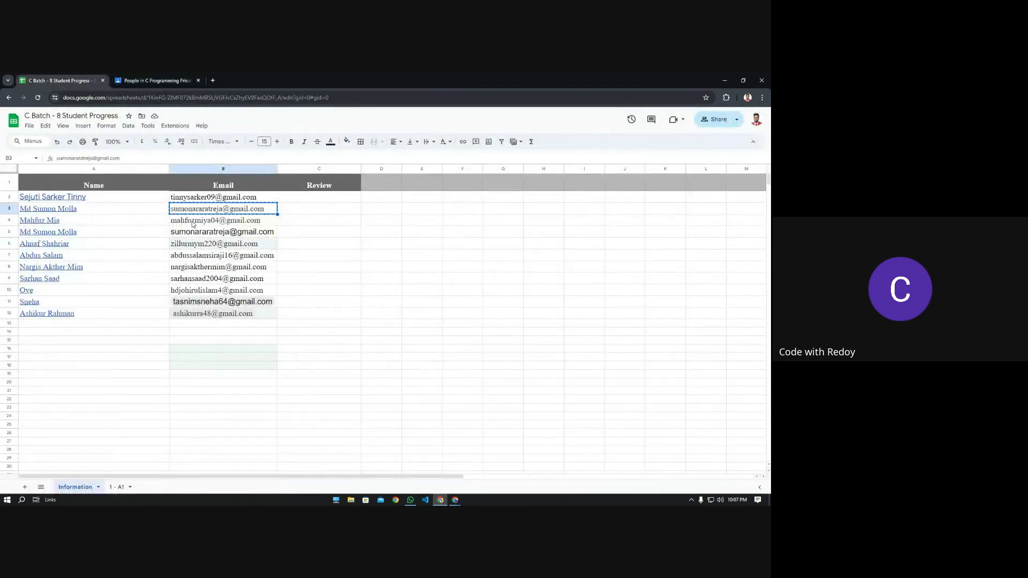
{"action": "left_click", "coordinate": [202, 223]}
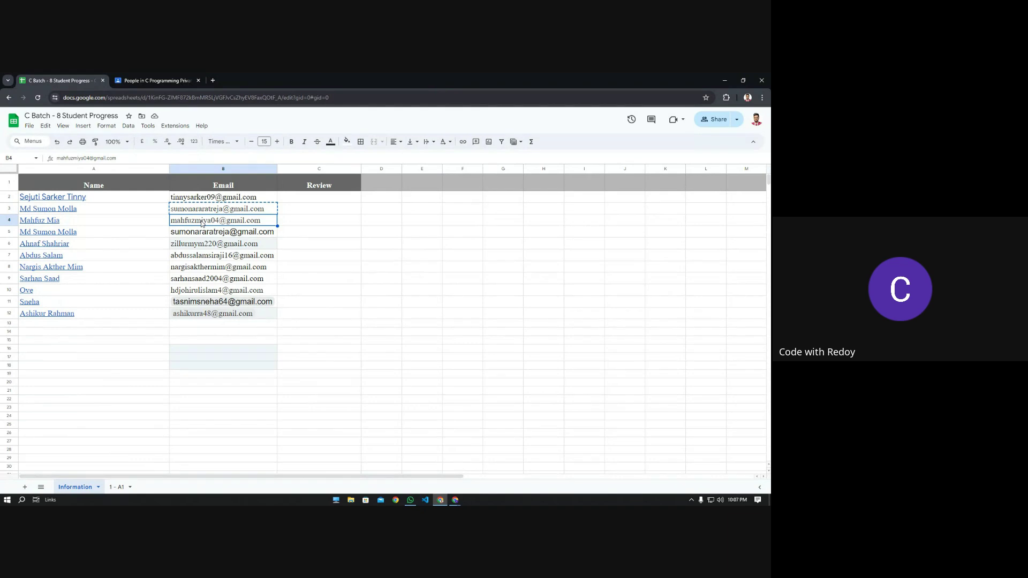
{"action": "mouse_move", "coordinate": [204, 223]}
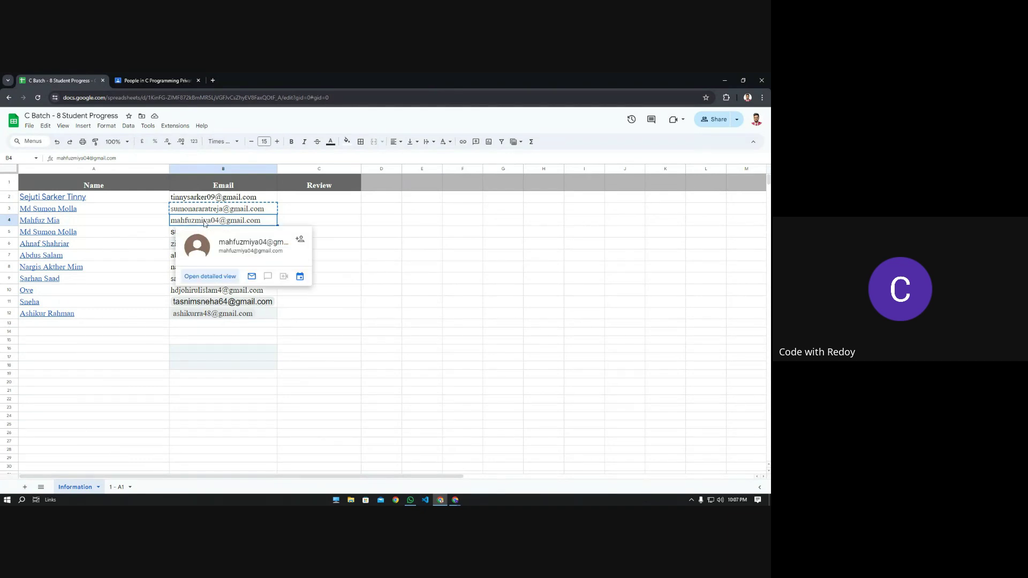
{"action": "left_click", "coordinate": [154, 80]}
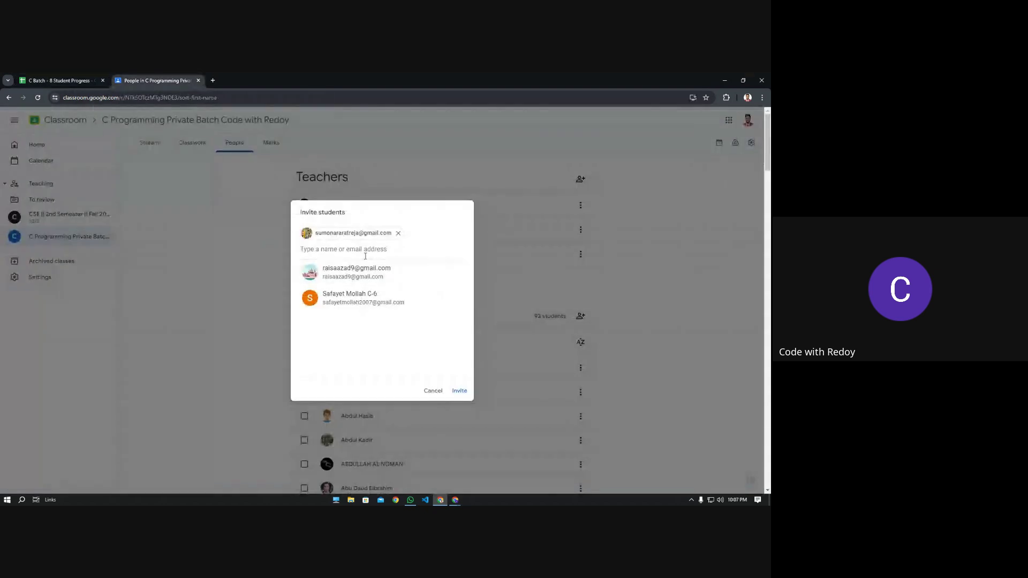
{"action": "key", "text": "ctrl+v"}
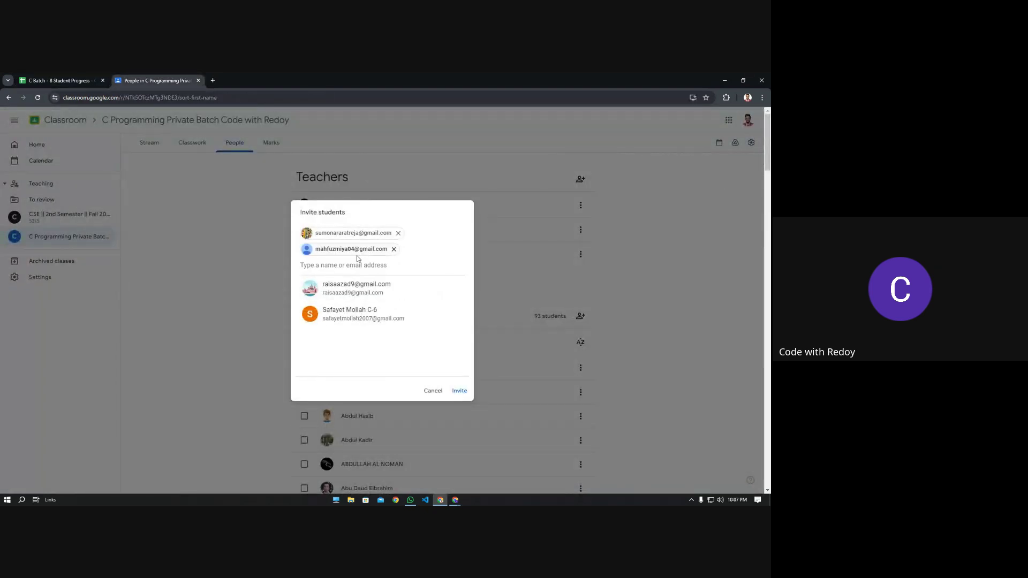
- Copy the student e-mail from cell B6 of the spreadsheet and add it to the Classroom student invitation
{"action": "left_click", "coordinate": [50, 80]}
{"action": "key", "text": "Down"}
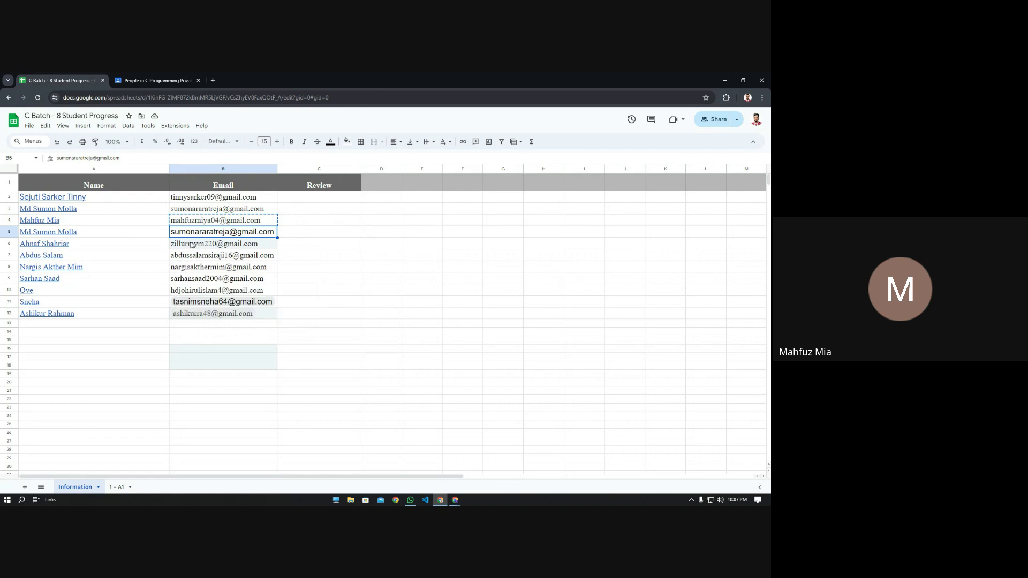
{"action": "left_click", "coordinate": [194, 246]}
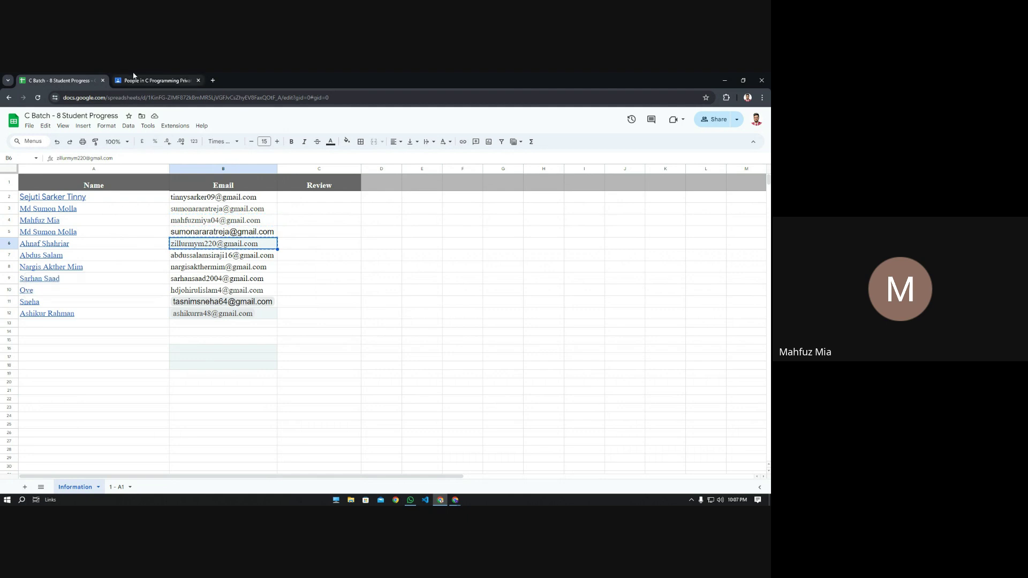
{"action": "left_click", "coordinate": [153, 81]}
{"action": "key", "text": "ctrl+v"}
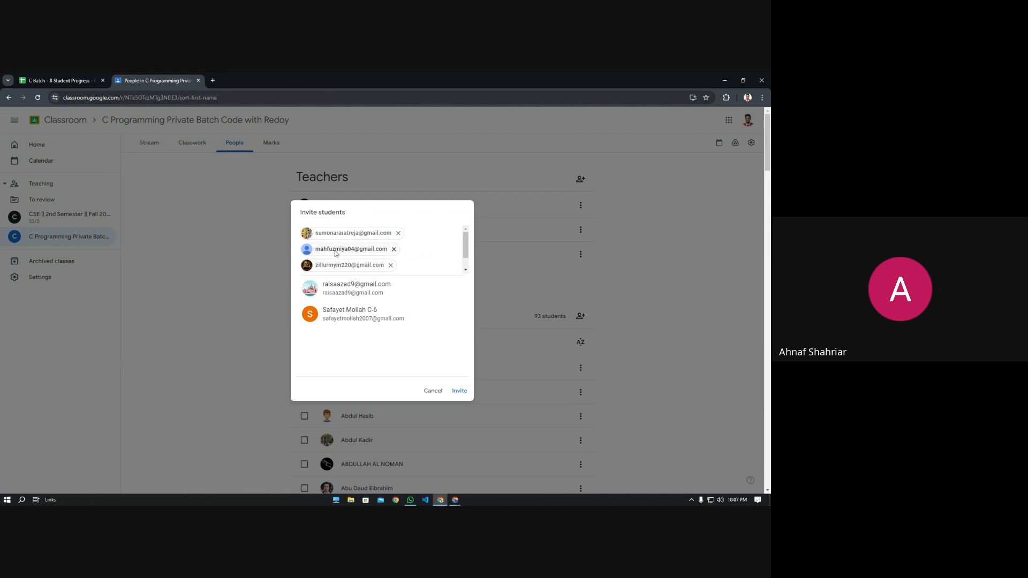
{"action": "scroll", "coordinate": [375, 265], "scroll_direction": "down", "scroll_amount": 2}
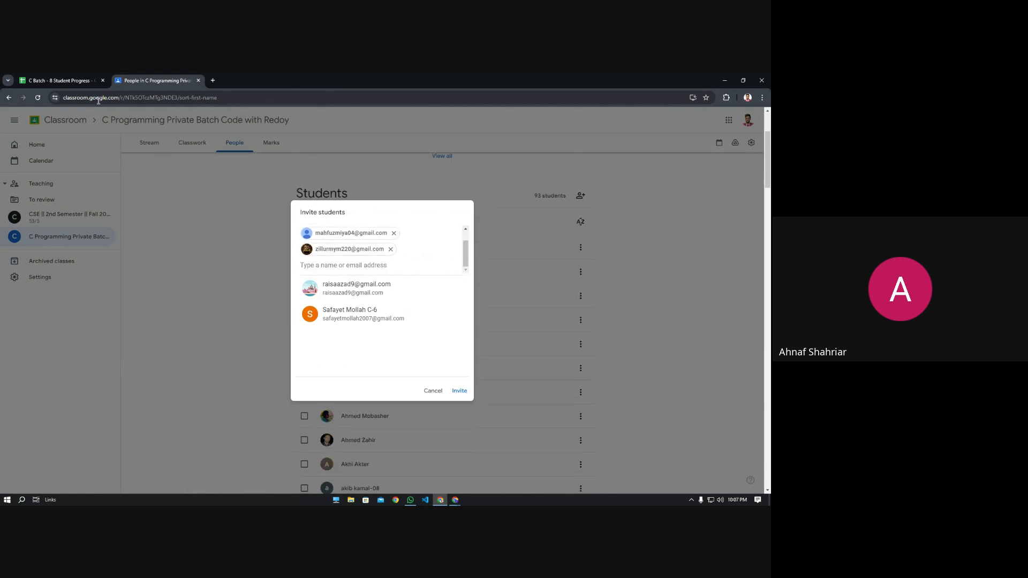
- Copy the student e-mail from cell B7 of the spreadsheet for the Classroom invitation and recheck the B6 entry
{"action": "left_click", "coordinate": [75, 82]}
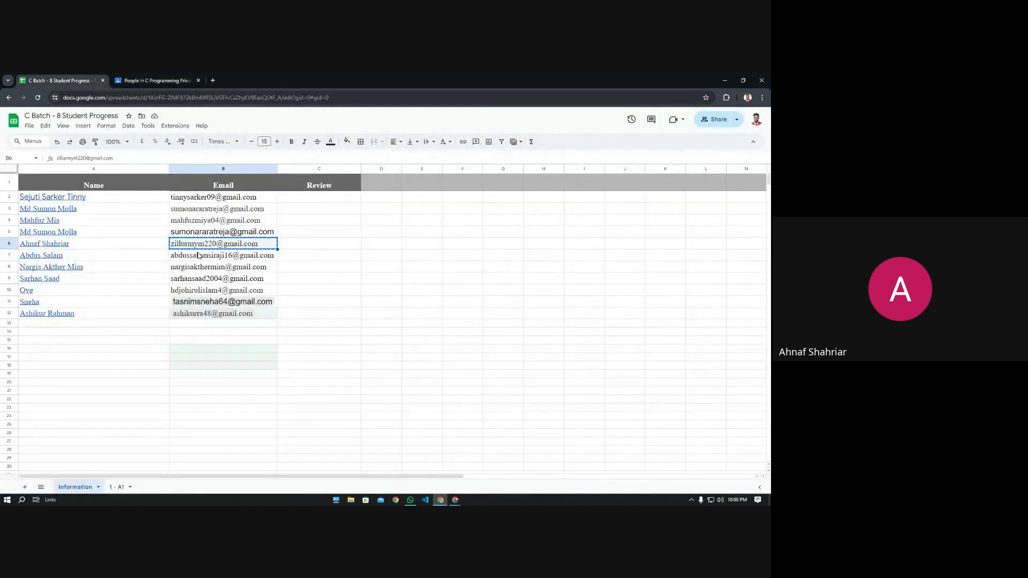
{"action": "left_click", "coordinate": [199, 257]}
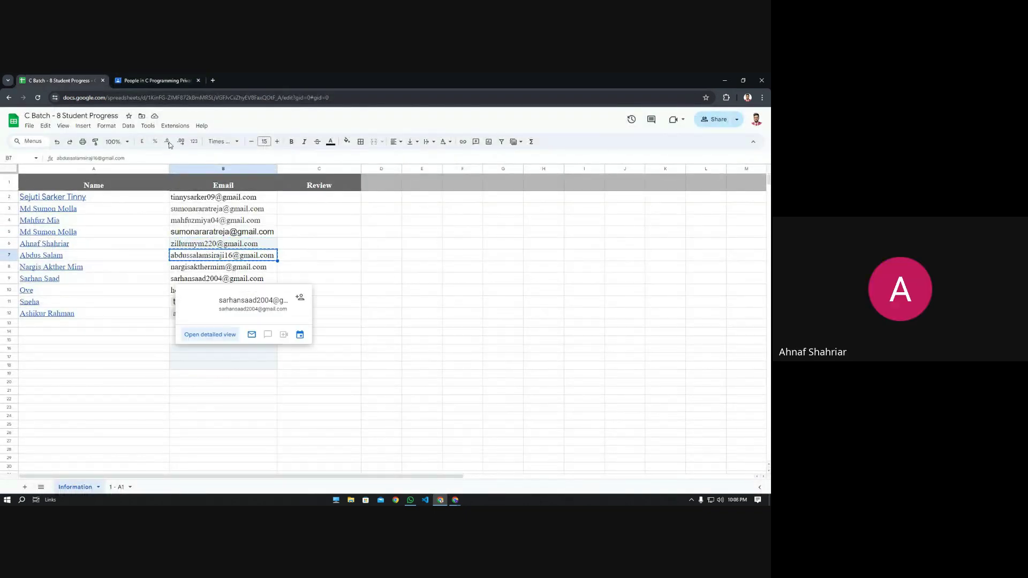
{"action": "left_click", "coordinate": [155, 80]}
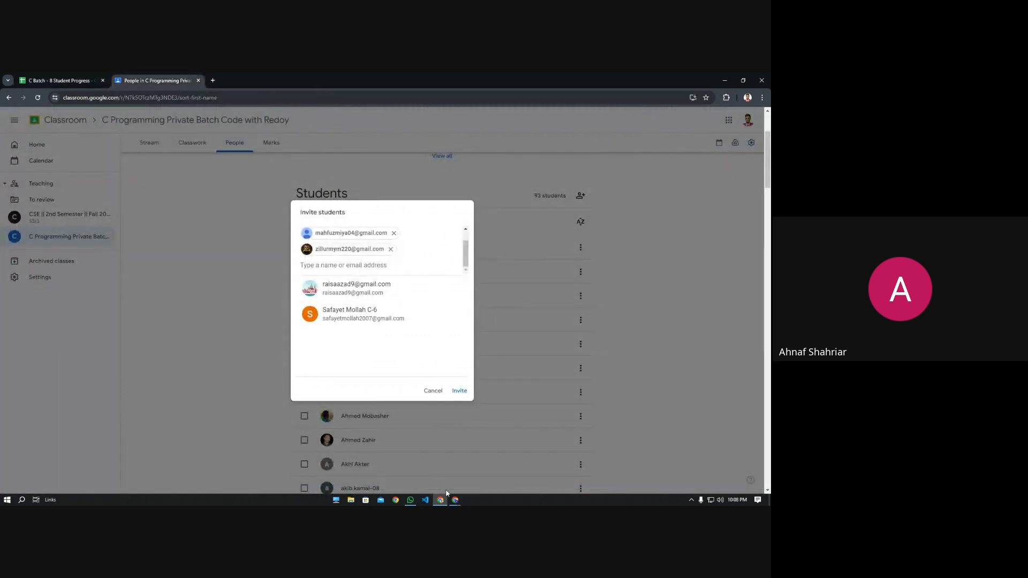
{"action": "left_click", "coordinate": [59, 80]}
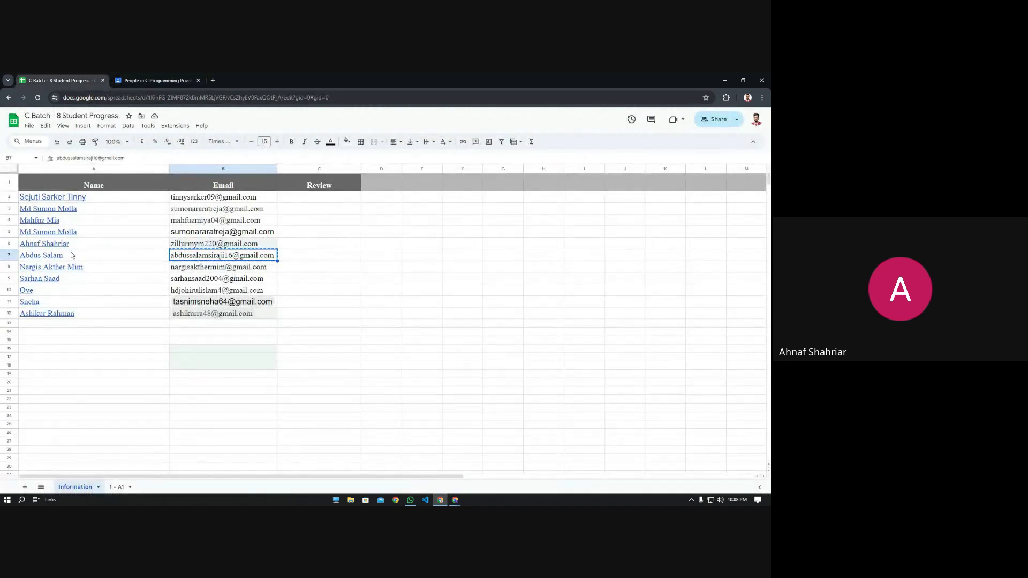
{"action": "left_click", "coordinate": [181, 247]}
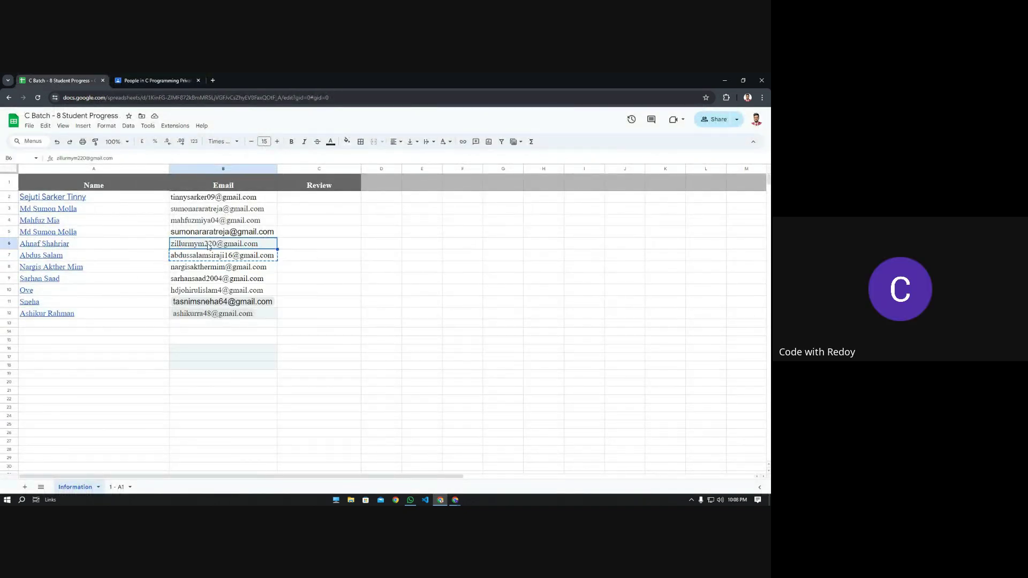
{"action": "mouse_move", "coordinate": [195, 247]}
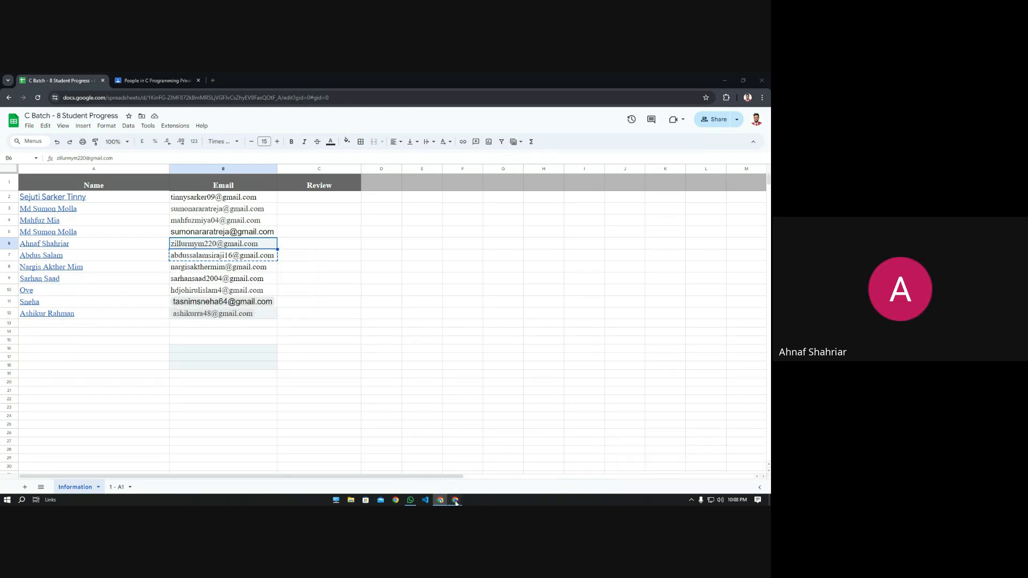
- Switch to the Google Meet call and examine its participants alongside the row 6 student entry in the spreadsheet
{"action": "mouse_move", "coordinate": [441, 501]}
{"action": "left_click", "coordinate": [438, 480]}
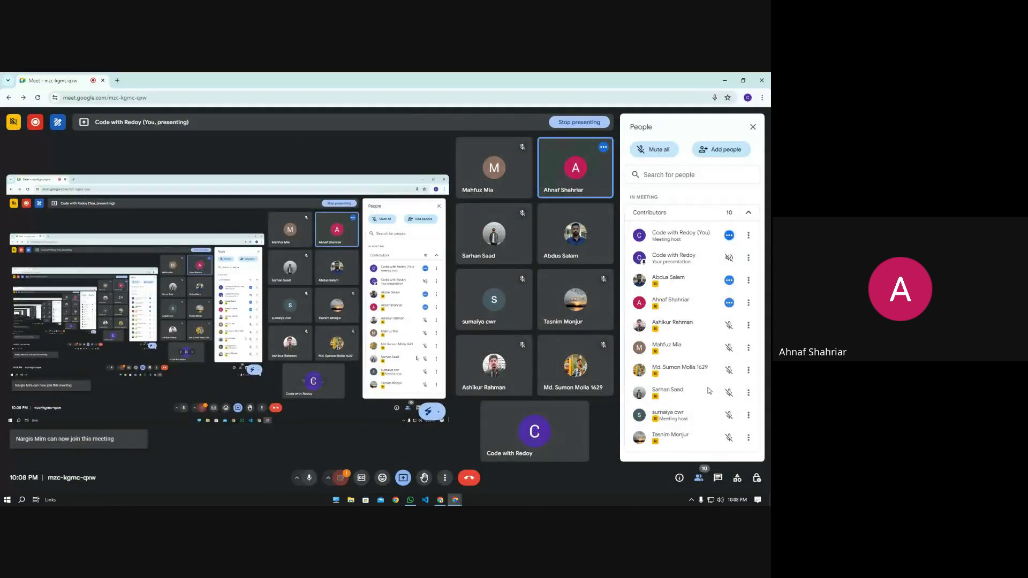
{"action": "scroll", "coordinate": [679, 425], "scroll_direction": "down", "scroll_amount": 1}
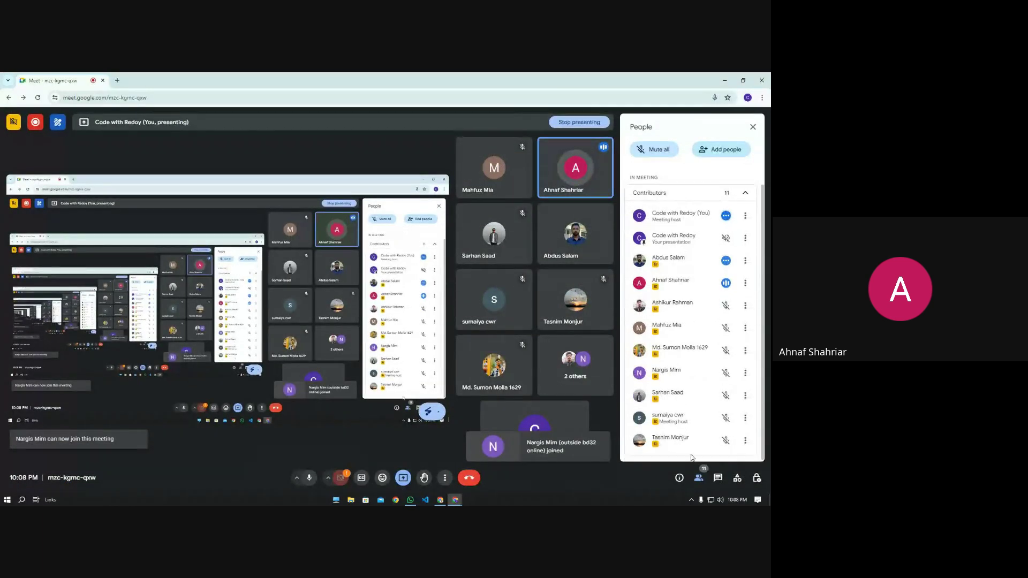
{"action": "scroll", "coordinate": [694, 423], "scroll_direction": "up", "scroll_amount": 1}
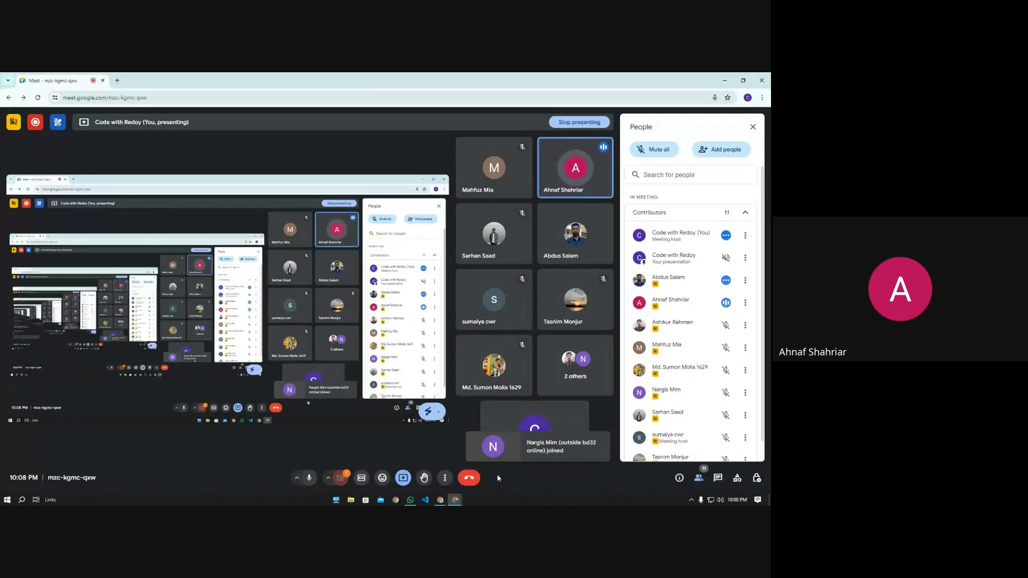
{"action": "mouse_move", "coordinate": [441, 501]}
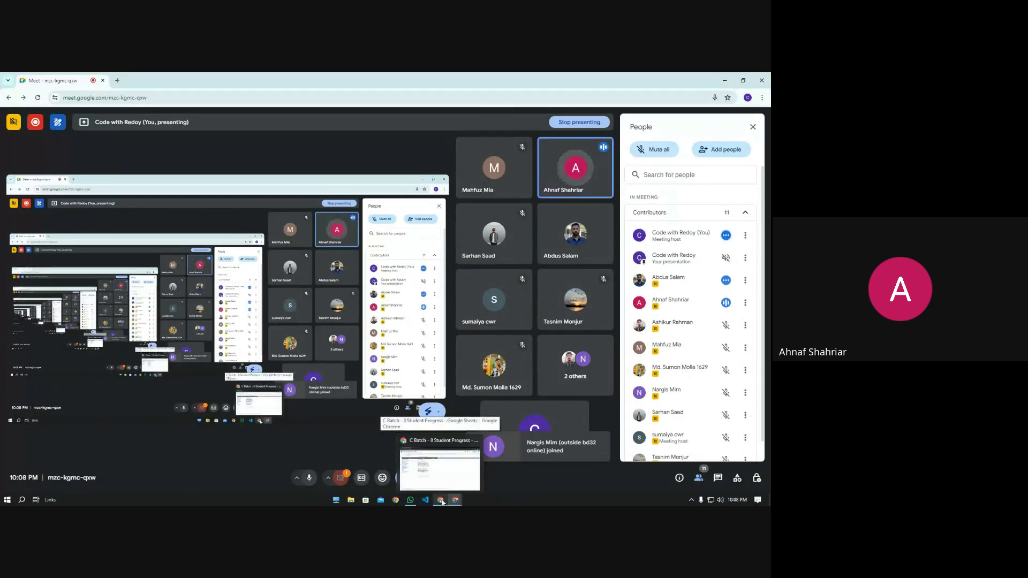
{"action": "left_click", "coordinate": [441, 485]}
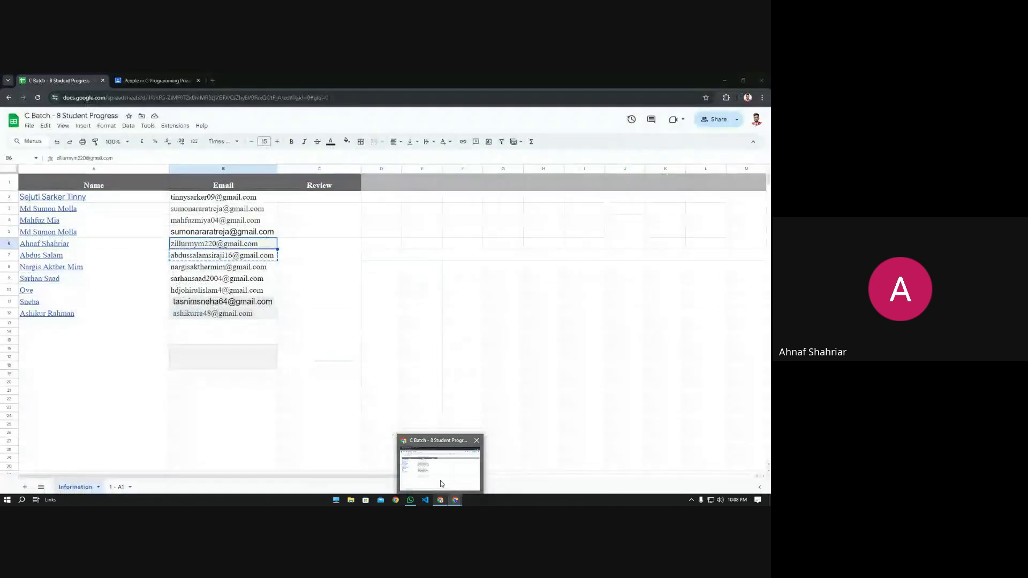
{"action": "left_click", "coordinate": [88, 245]}
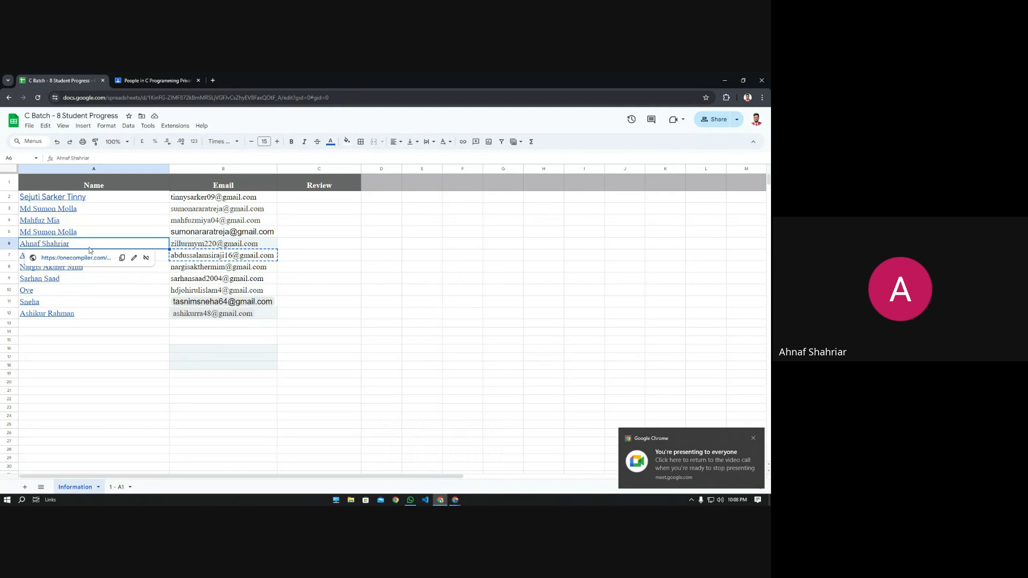
{"action": "left_click", "coordinate": [191, 246]}
{"action": "left_click", "coordinate": [455, 500]}
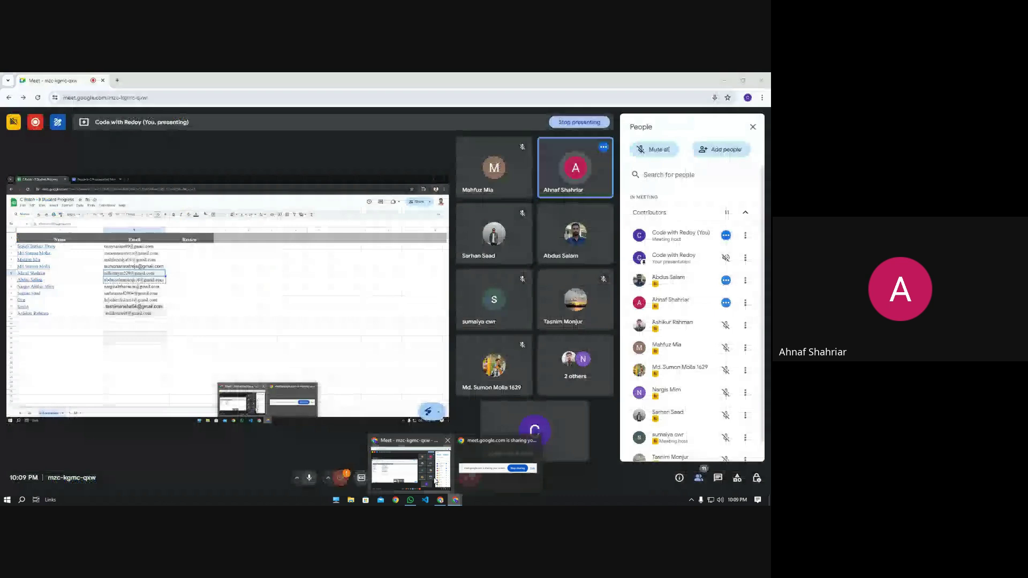
{"action": "left_click", "coordinate": [496, 459]}
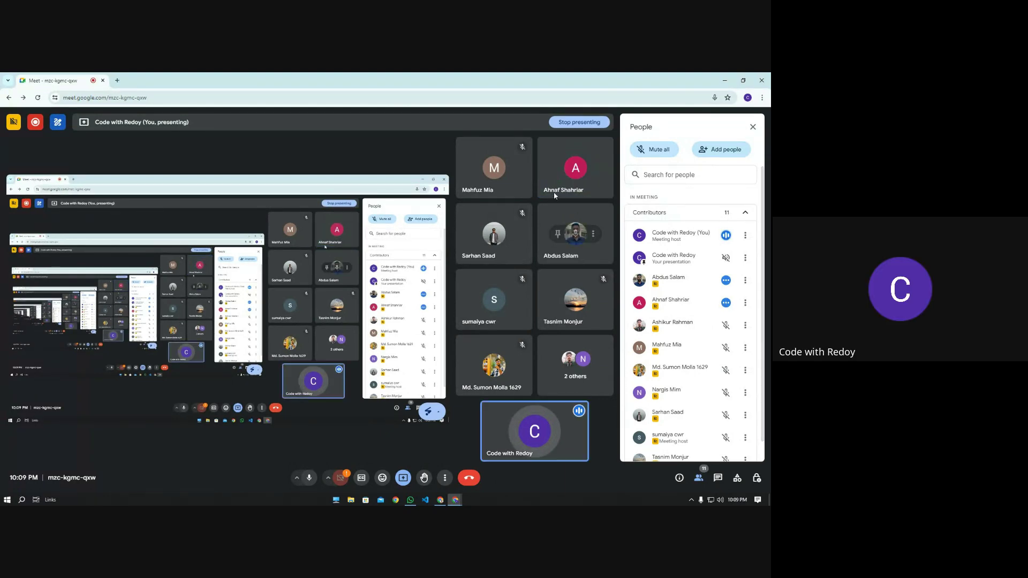
{"action": "mouse_move", "coordinate": [577, 189]}
{"action": "mouse_move", "coordinate": [521, 344]}
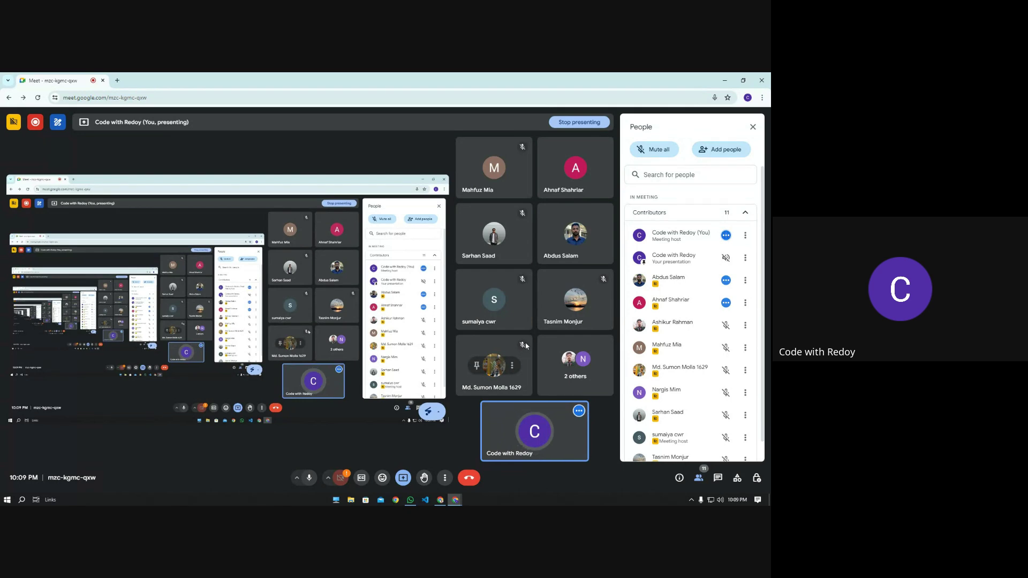
- Add the student e-mails from cells B7 and B8 of the spreadsheet to the Classroom student invitation
{"action": "left_click", "coordinate": [439, 500]}
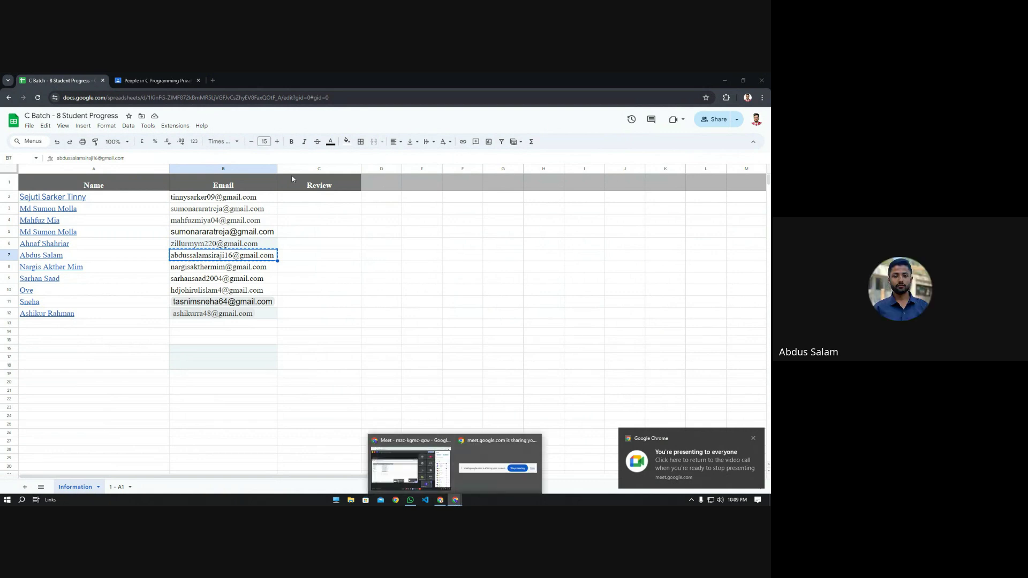
{"action": "left_click", "coordinate": [172, 80]}
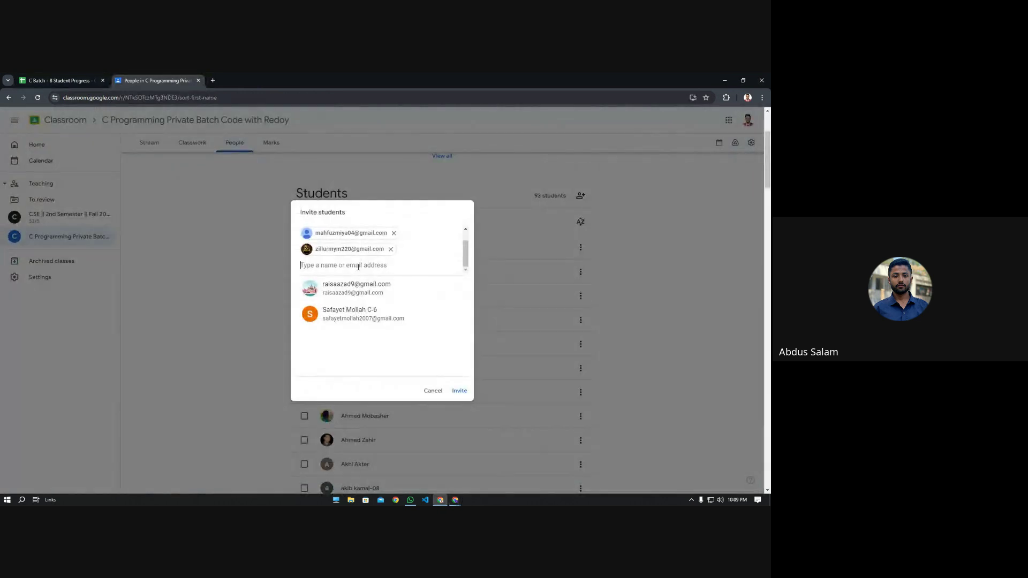
{"action": "key", "text": "ctrl+v"}
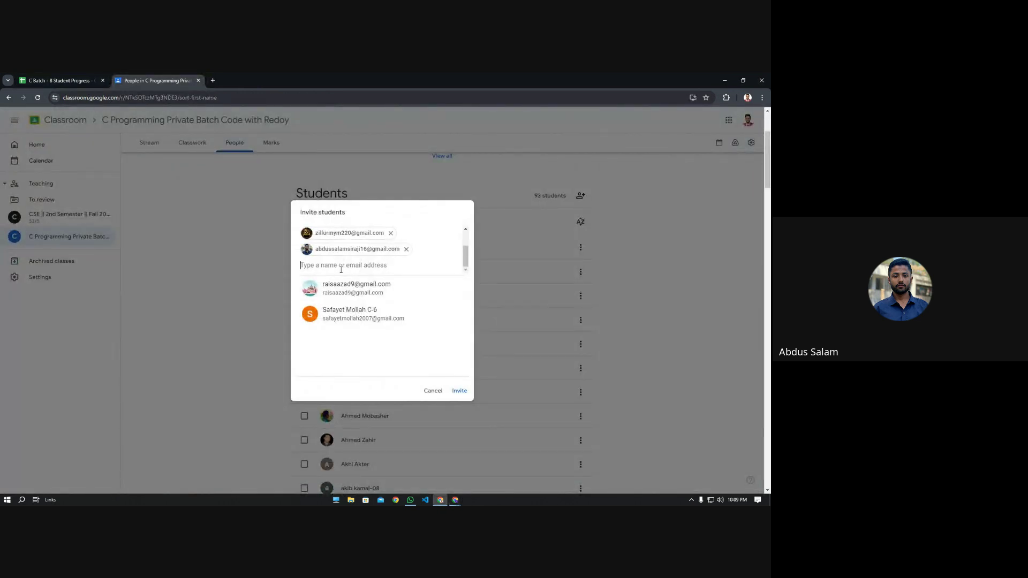
{"action": "left_click", "coordinate": [52, 79]}
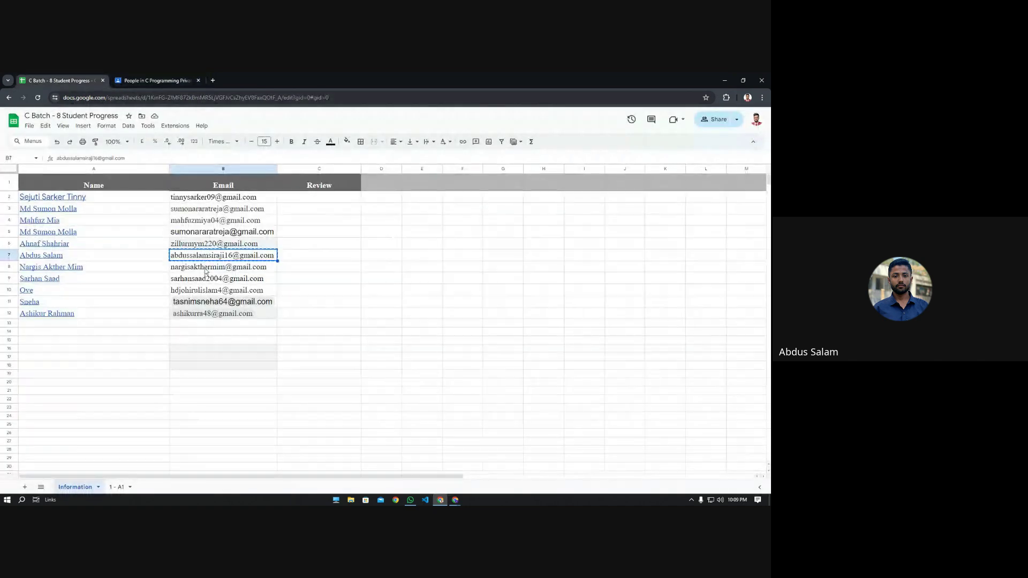
{"action": "left_click", "coordinate": [204, 272]}
{"action": "key", "text": "ctrl+c"}
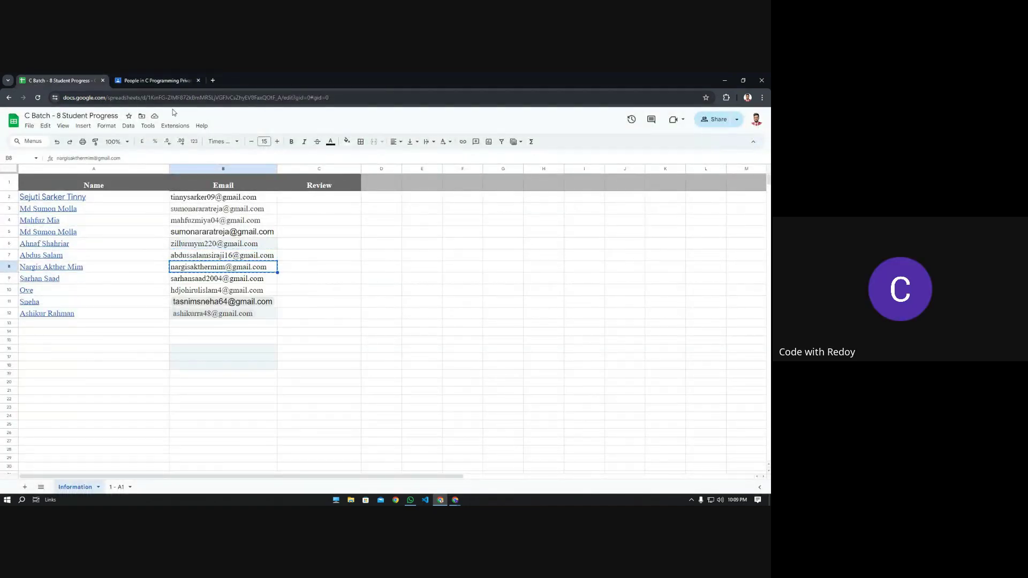
{"action": "left_click", "coordinate": [156, 80]}
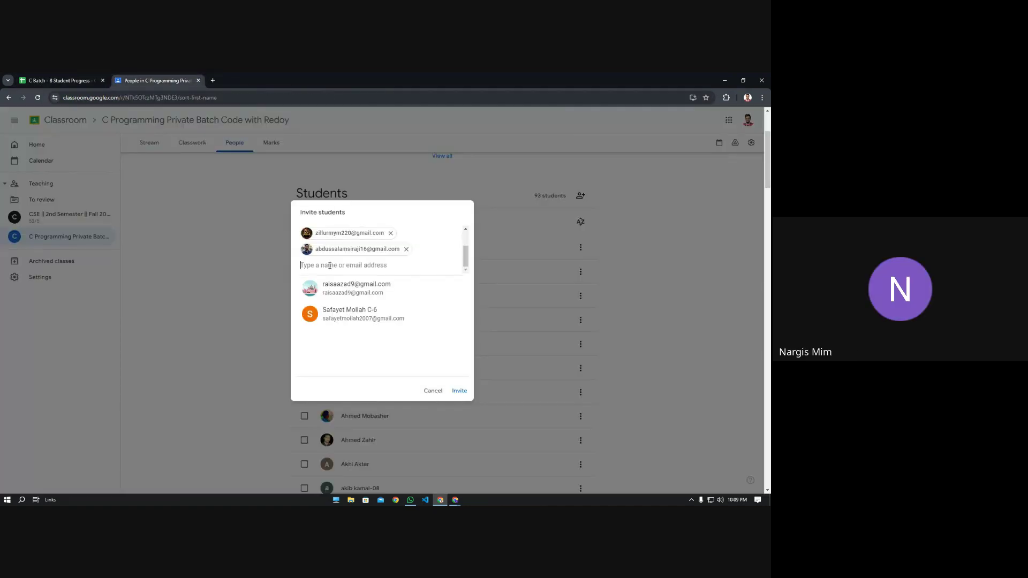
{"action": "key", "text": "ctrl+v"}
- Copy the student e-mail from cell B9 of the spreadsheet for the Classroom student invitation
{"action": "left_click", "coordinate": [63, 79]}
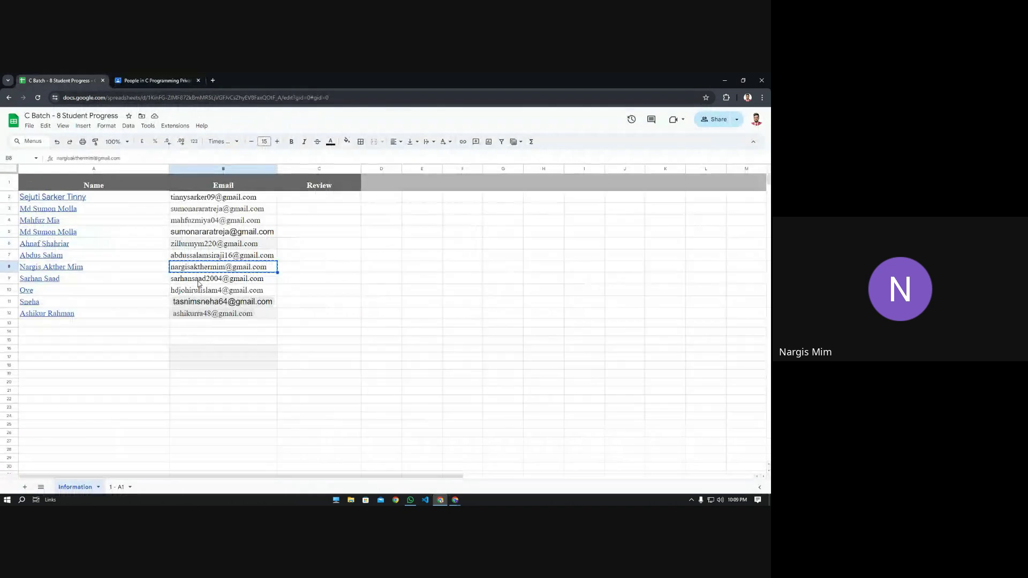
{"action": "left_click", "coordinate": [217, 279]}
{"action": "key", "text": "ctrl+c"}
{"action": "left_click", "coordinate": [139, 75]}
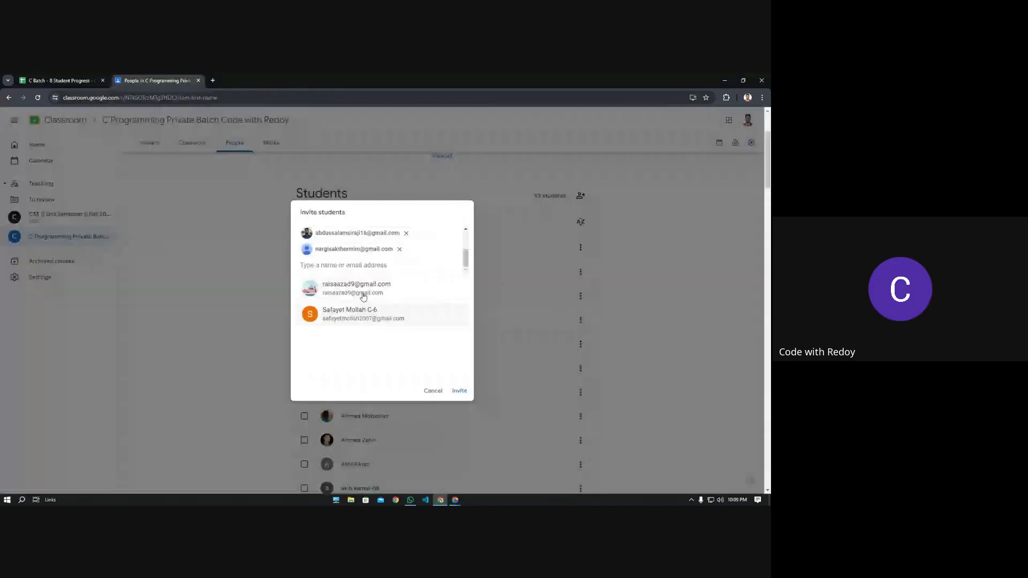
{"action": "left_click", "coordinate": [64, 78]}
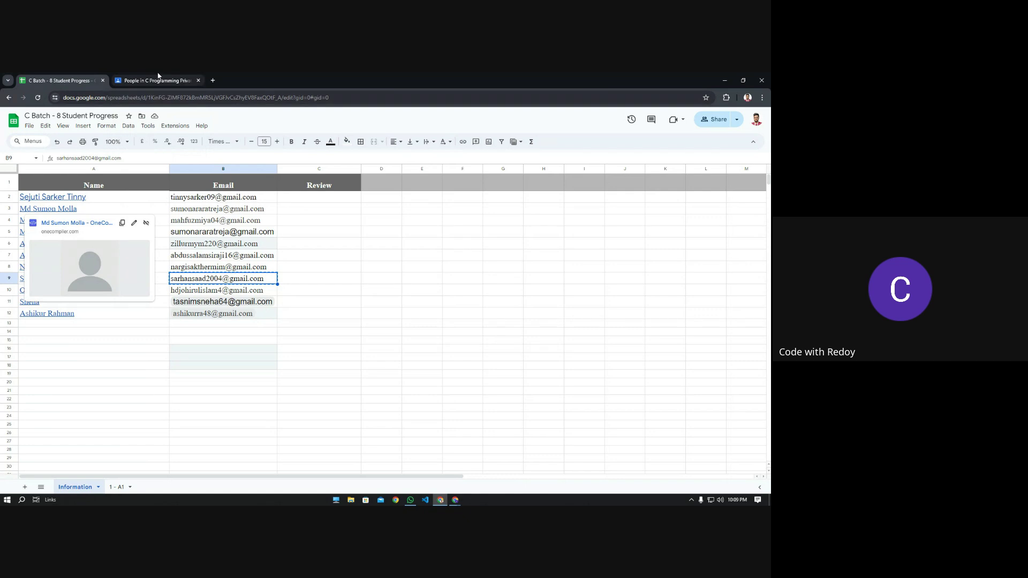
{"action": "mouse_move", "coordinate": [158, 76]}
{"action": "left_click", "coordinate": [186, 279]}
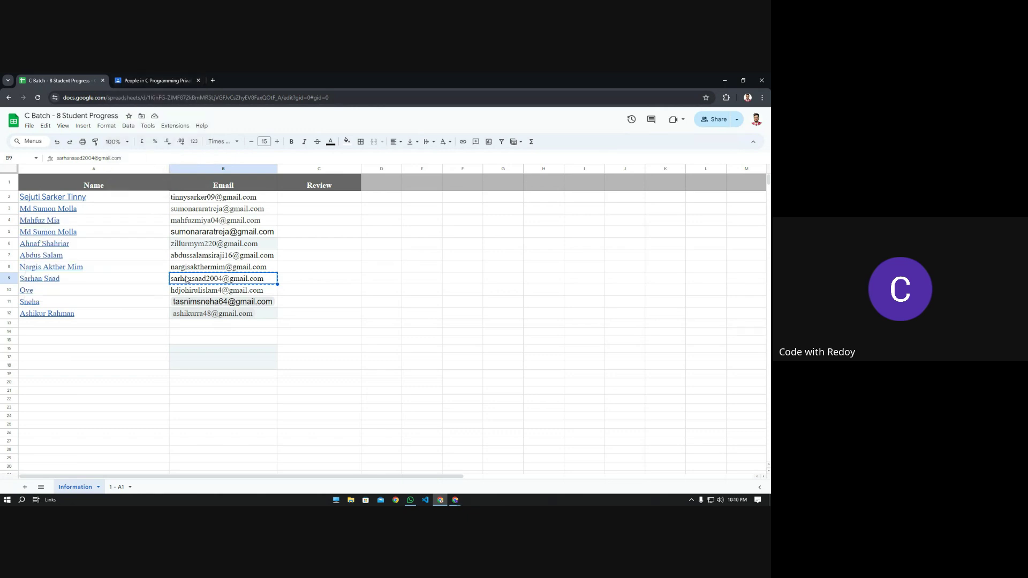
- Add the student e-mails from cells B9 and B10 of the spreadsheet to the Classroom student invitation
{"action": "left_click", "coordinate": [153, 80]}
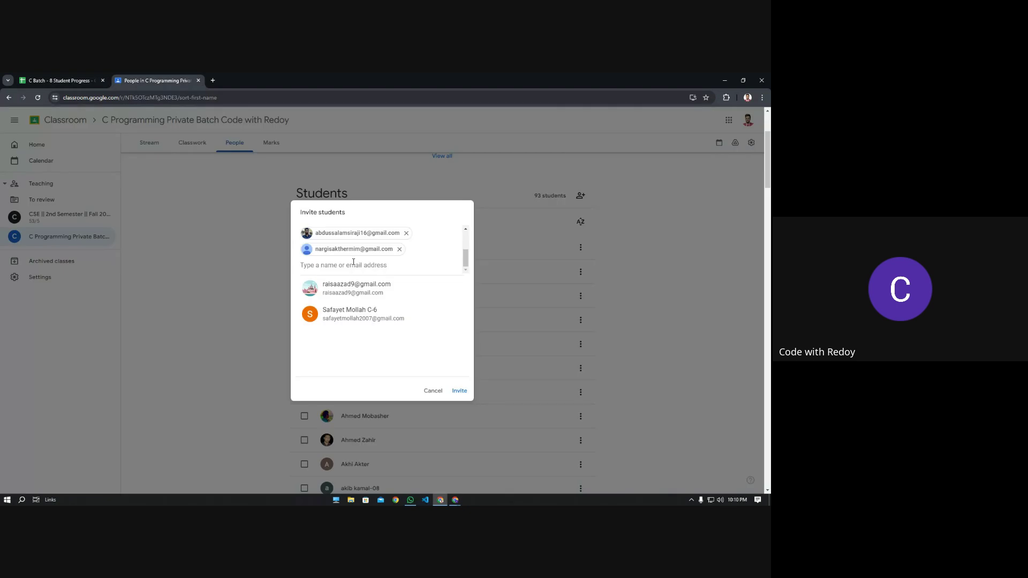
{"action": "key", "text": "ctrl+v"}
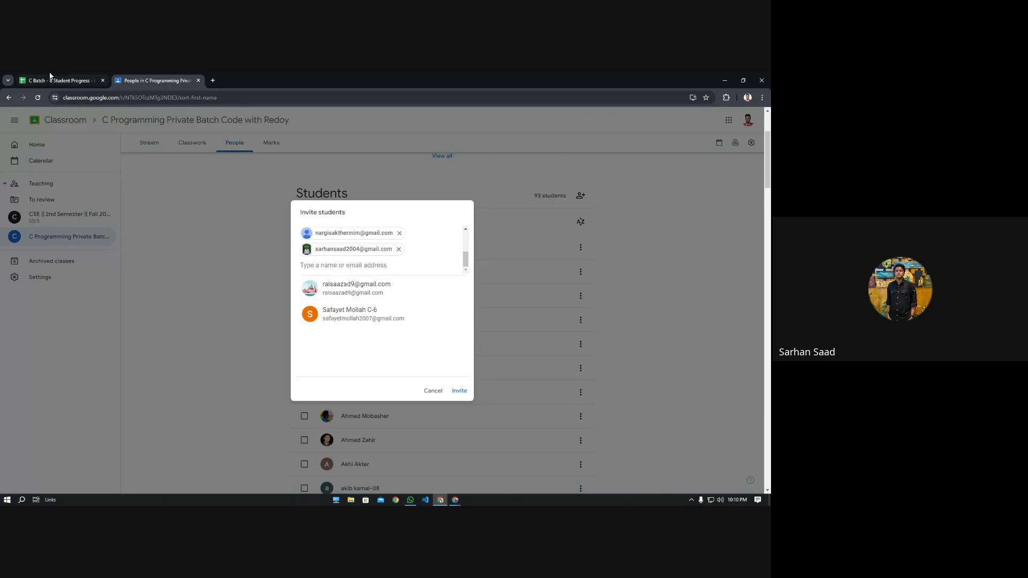
{"action": "left_click", "coordinate": [48, 78]}
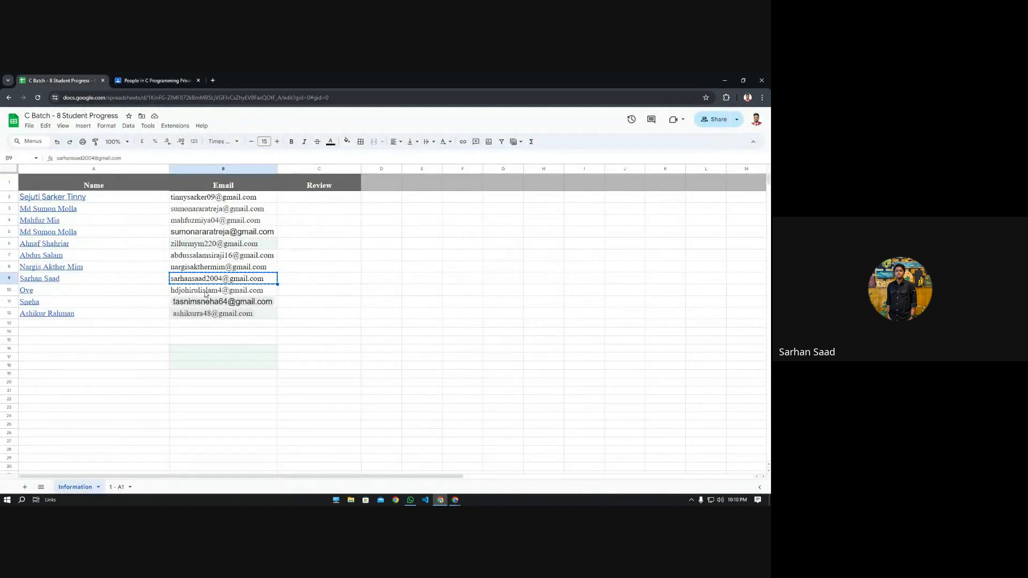
{"action": "left_click", "coordinate": [205, 292]}
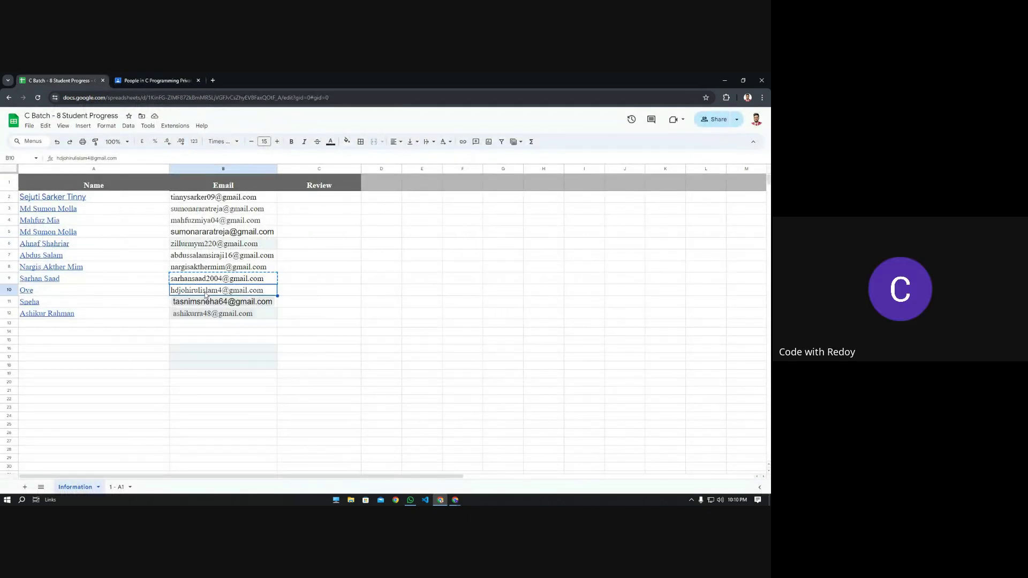
{"action": "key", "text": "ctrl+c"}
{"action": "left_click", "coordinate": [156, 80]}
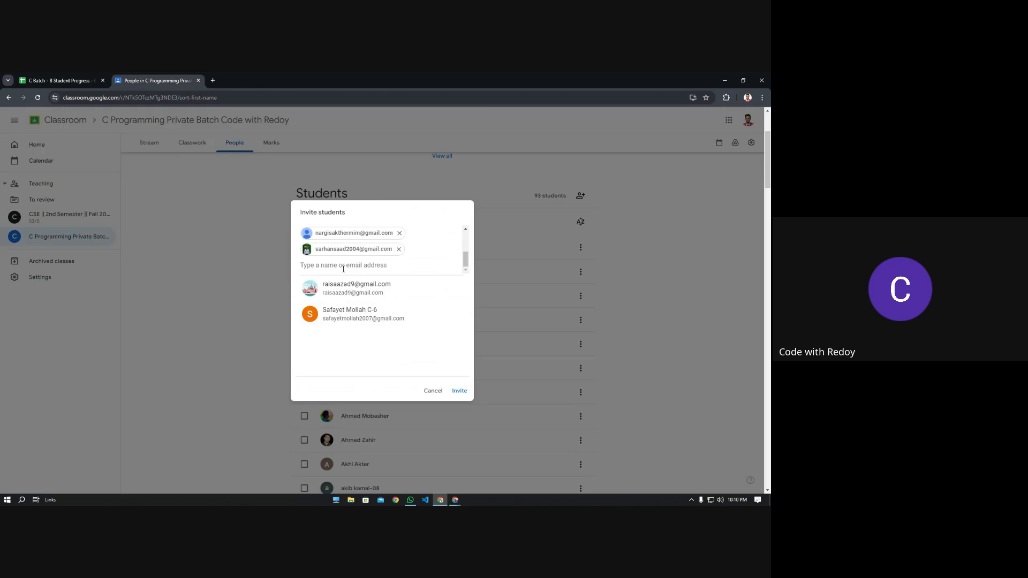
{"action": "key", "text": "ctrl+v"}
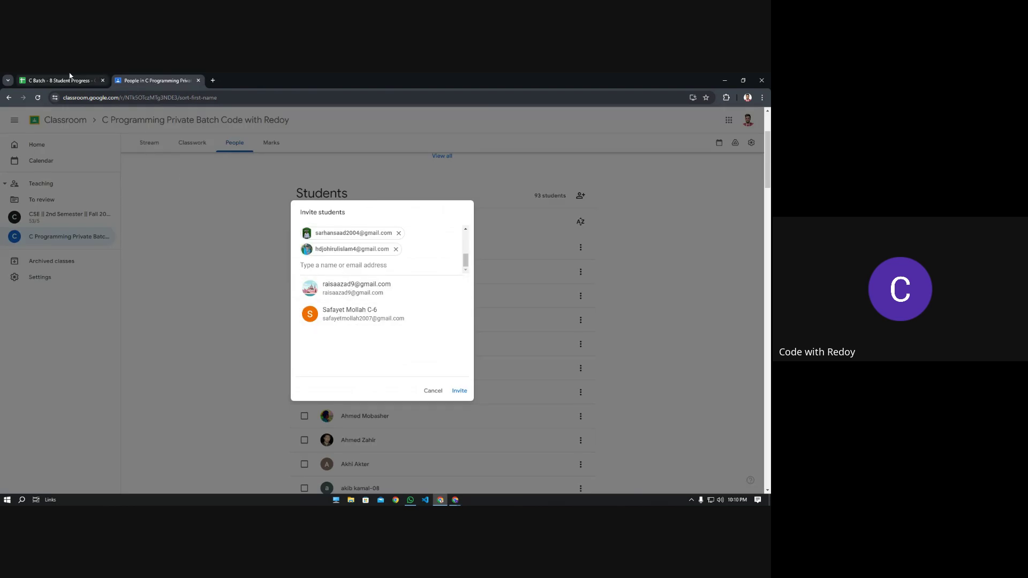
- Copy the student e-mail from cell B11 of the spreadsheet into the Classroom student invitation
{"action": "left_click", "coordinate": [70, 79]}
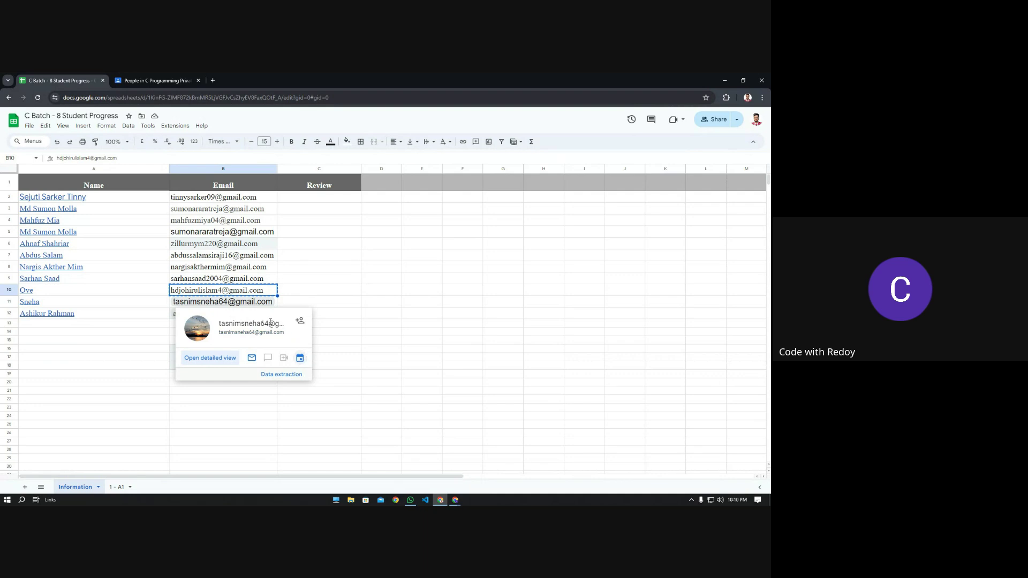
{"action": "left_click", "coordinate": [153, 81]}
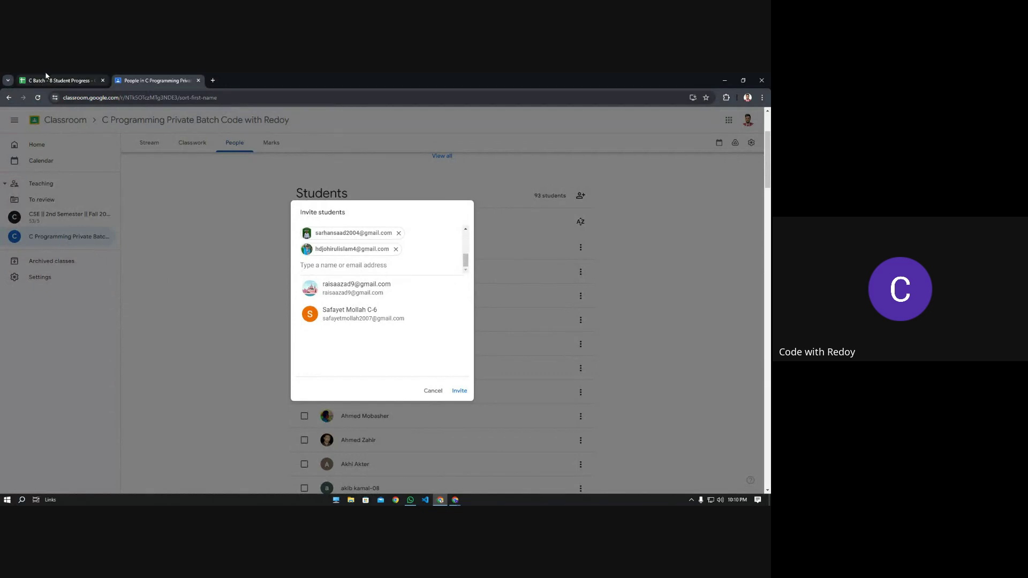
{"action": "left_click", "coordinate": [46, 76]}
{"action": "left_click", "coordinate": [171, 85]}
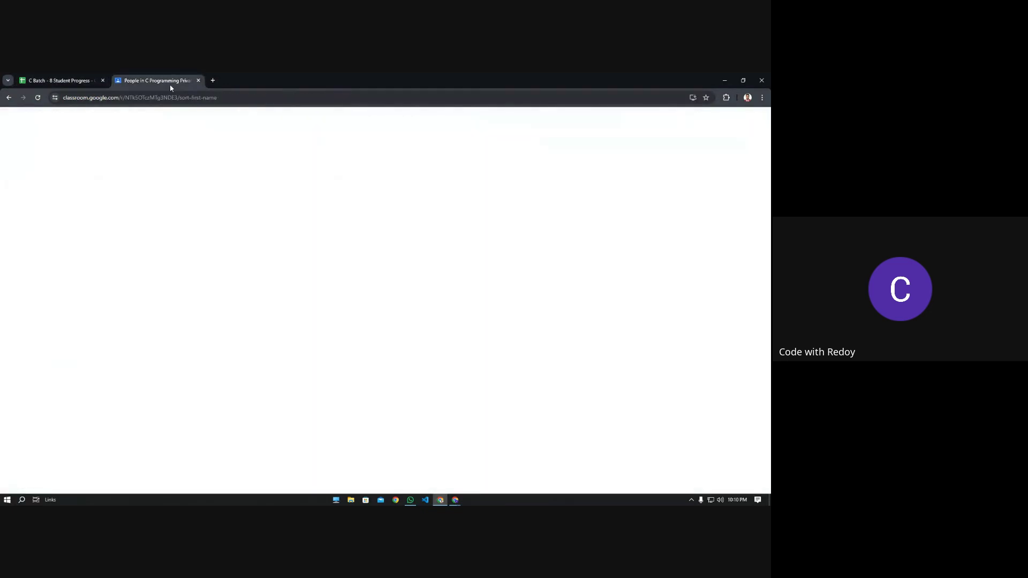
{"action": "left_click", "coordinate": [65, 78]}
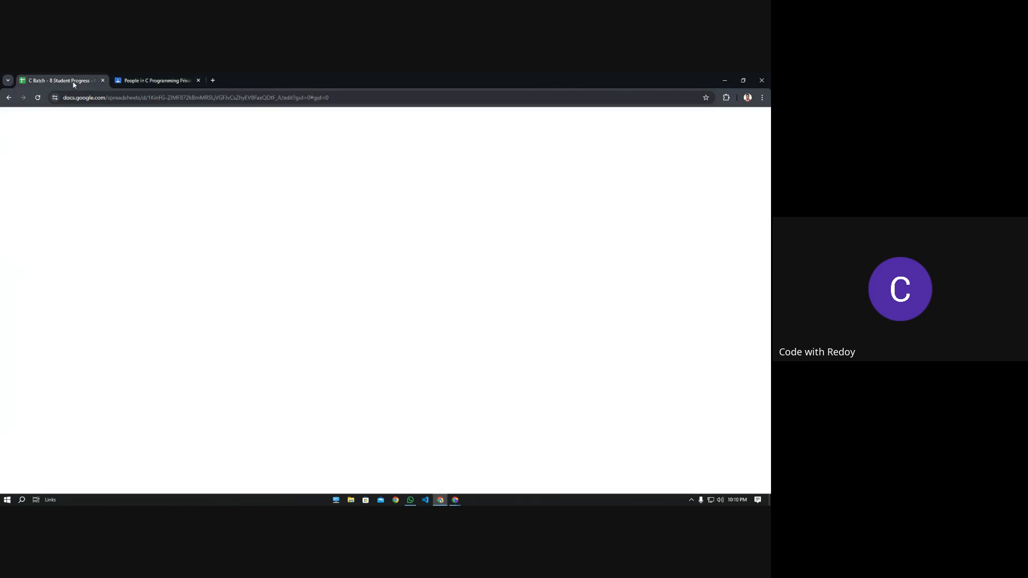
{"action": "left_click", "coordinate": [272, 303]}
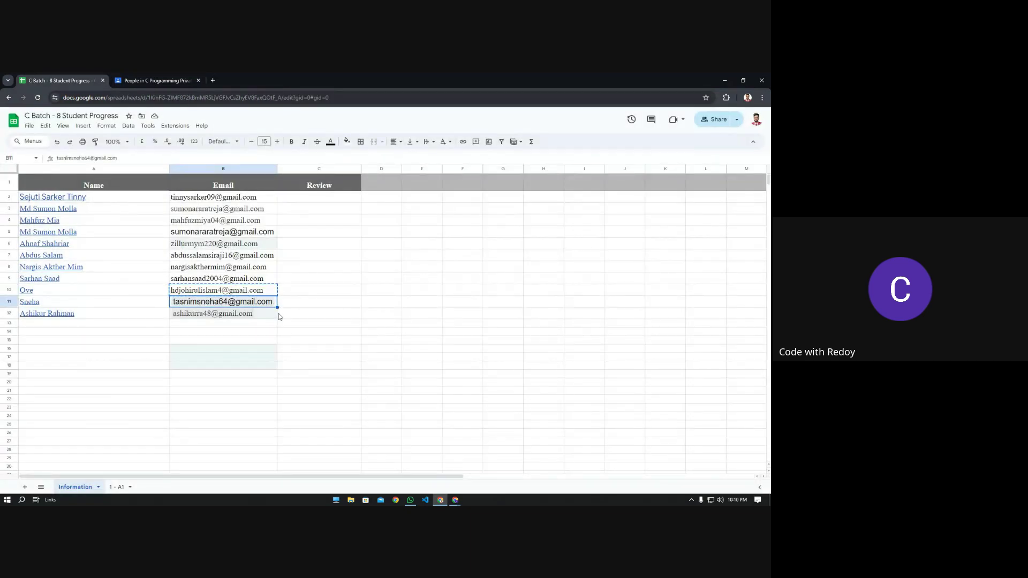
{"action": "left_click", "coordinate": [153, 81]}
{"action": "key", "text": "ctrl+v"}
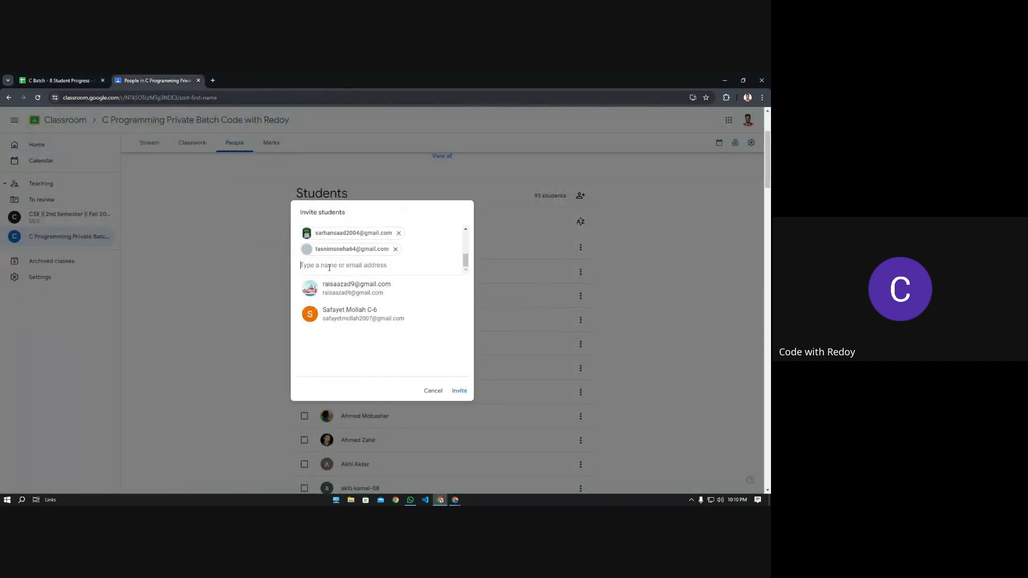
- Try to add the student e-mail from cell B12 of the spreadsheet to the Classroom student invitation
{"action": "left_click", "coordinate": [68, 82]}
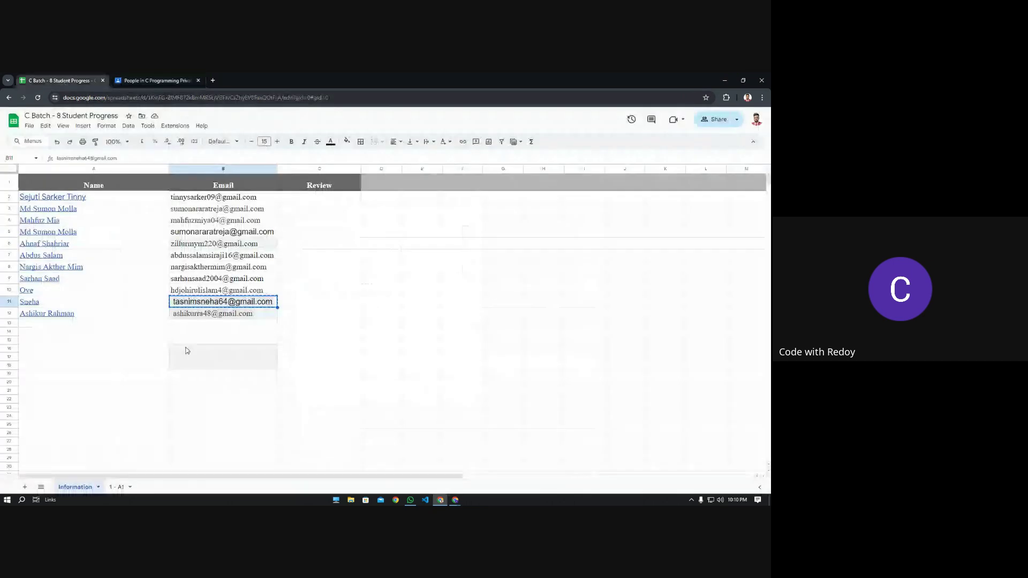
{"action": "left_click", "coordinate": [262, 316]}
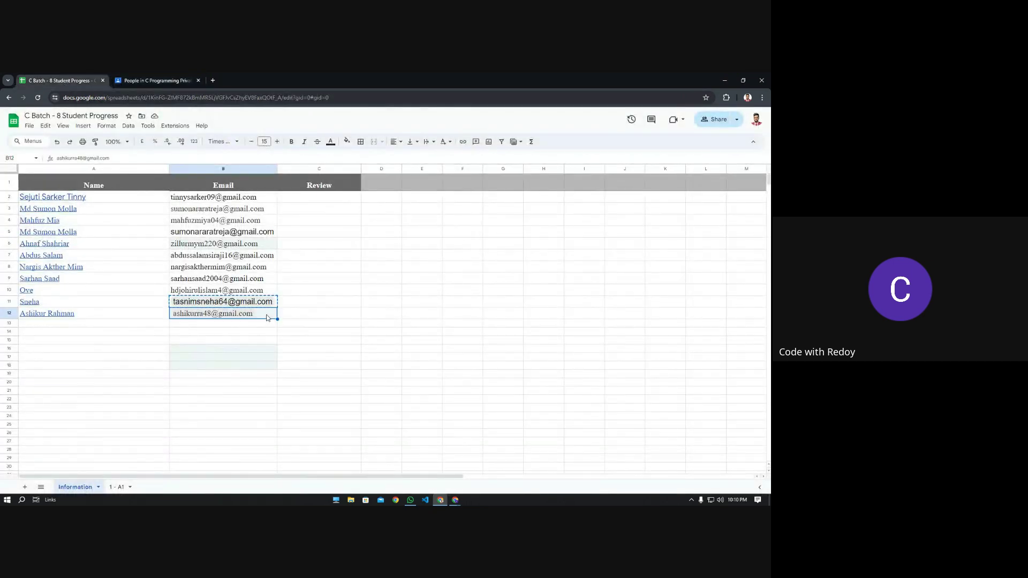
{"action": "key", "text": "ctrl+c"}
{"action": "left_click", "coordinate": [154, 80]}
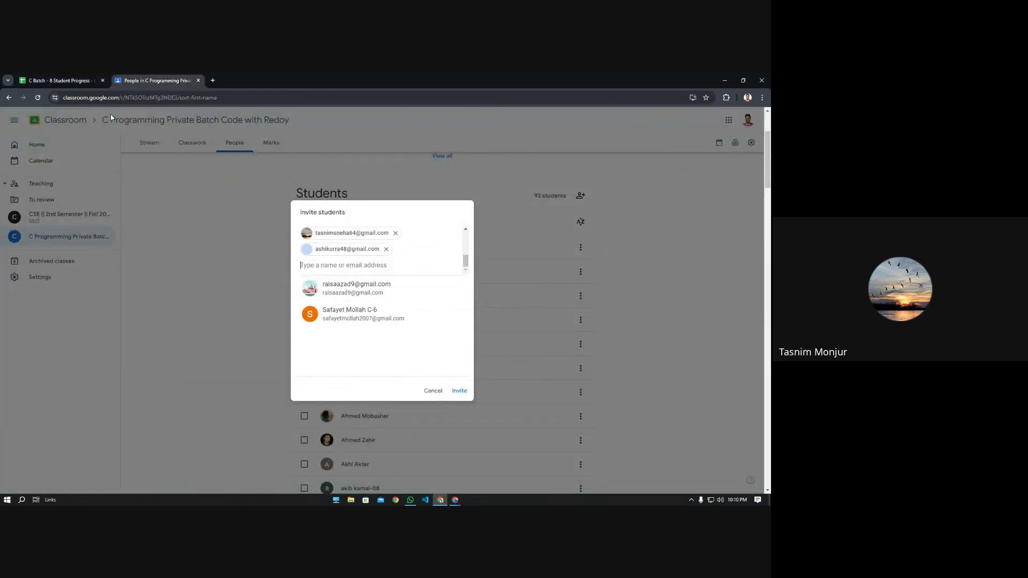
{"action": "key", "text": "ctrl+v"}
{"action": "left_click", "coordinate": [58, 80]}
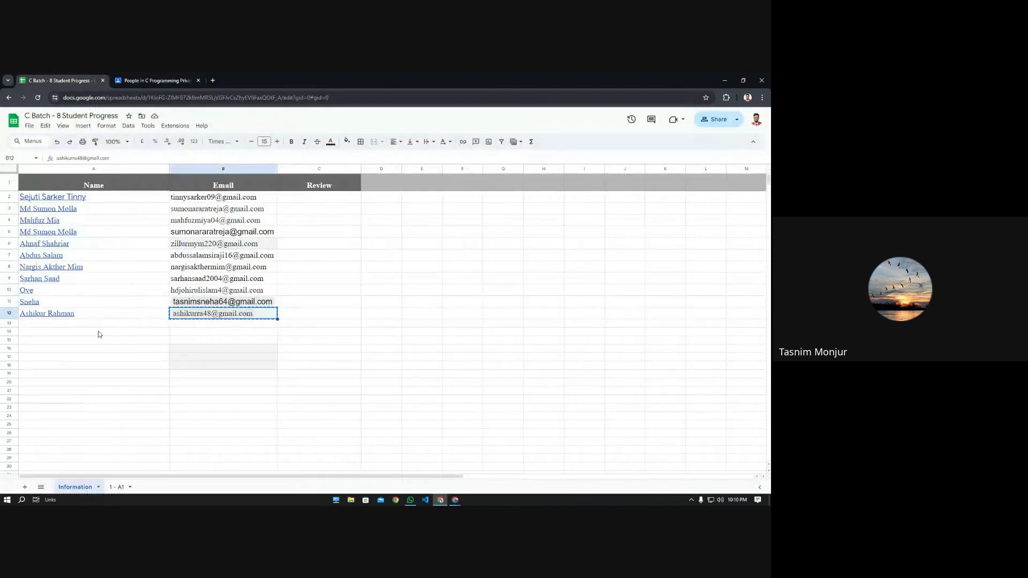
{"action": "left_click", "coordinate": [142, 81]}
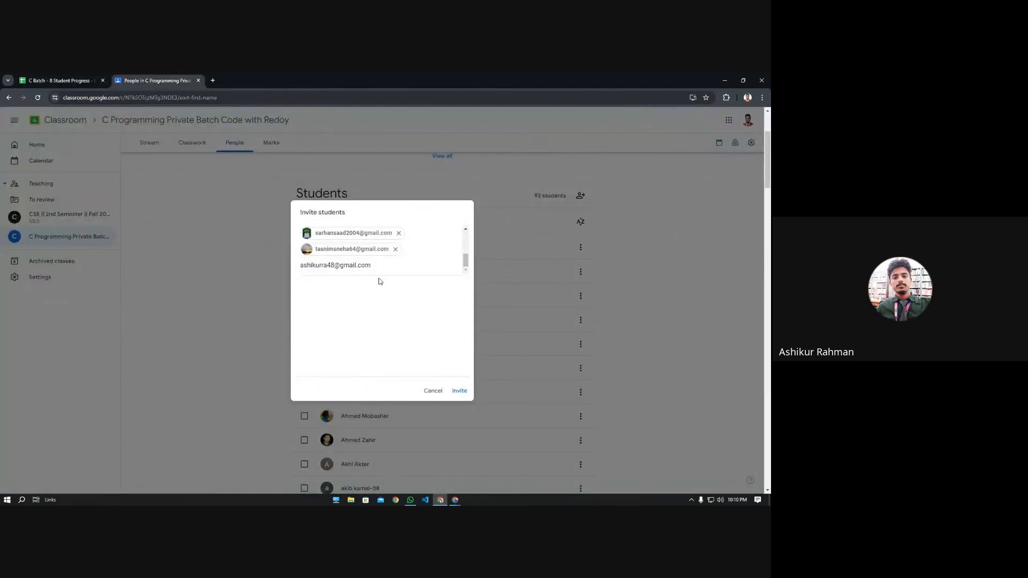
- Recommit the entry in cell B12 of the spreadsheet and retry its e-mail in the Classroom invitation
{"action": "left_click", "coordinate": [61, 81]}
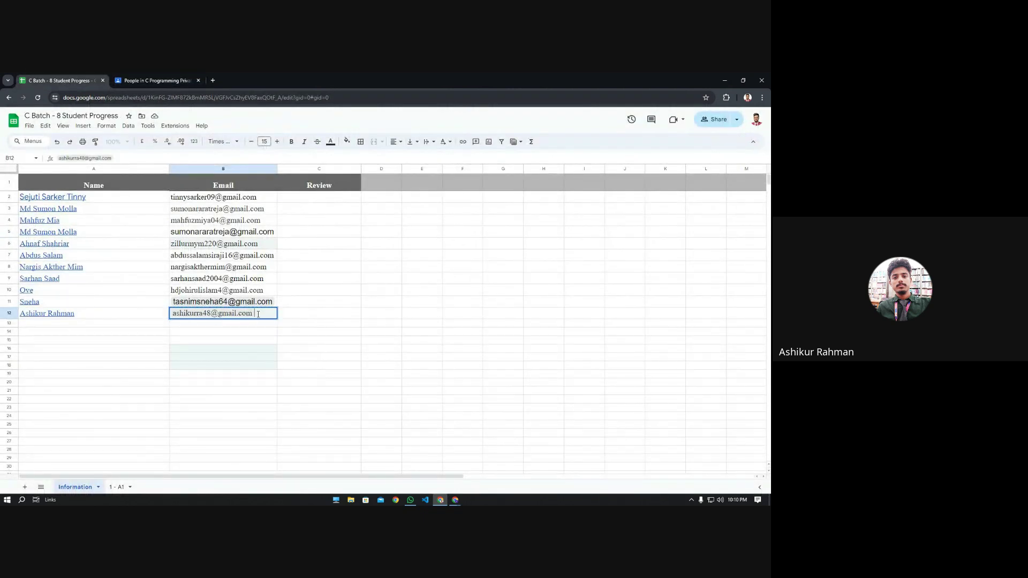
{"action": "key", "text": "Return"}
{"action": "key", "text": "Up"}
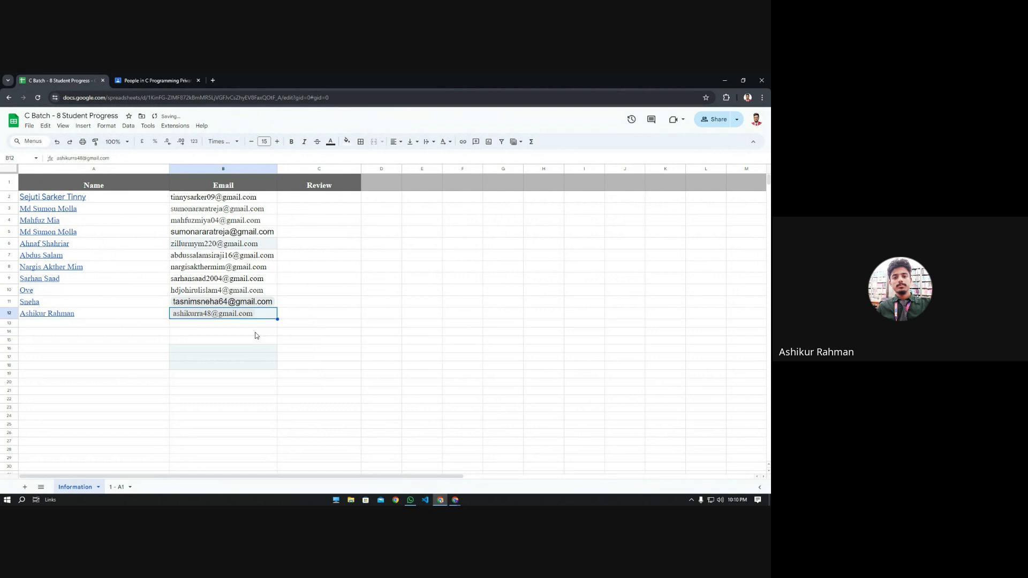
{"action": "key", "text": "ctrl+c"}
{"action": "left_click", "coordinate": [155, 81]}
{"action": "key", "text": "ctrl+v"}
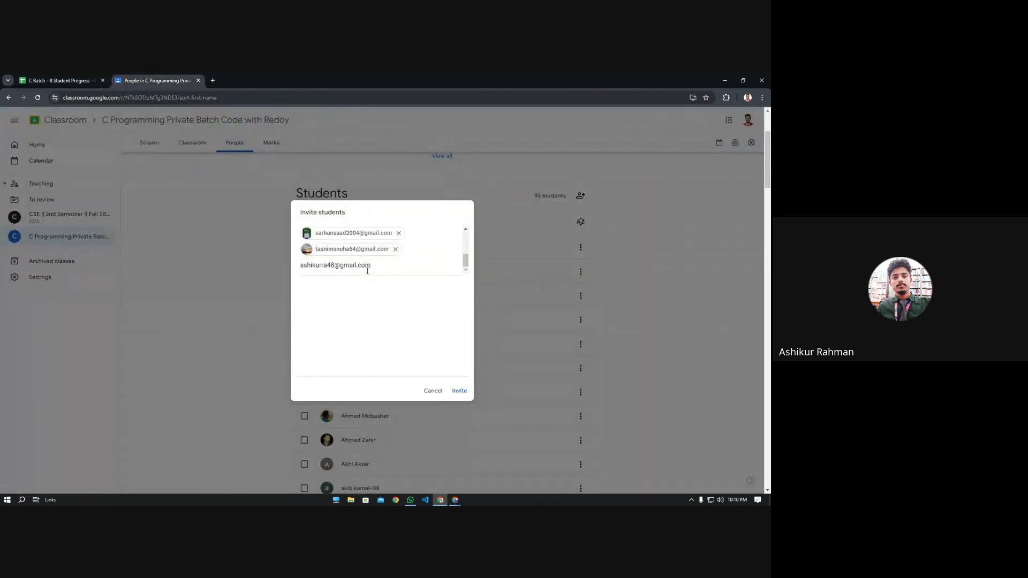
- Re-enter the B12 student e-mail in the invitation without its final character and pick the suggested address
{"action": "left_click_drag", "start_coordinate": [374, 267], "coordinate": [302, 268]}
{"action": "key", "text": "ctrl+x"}
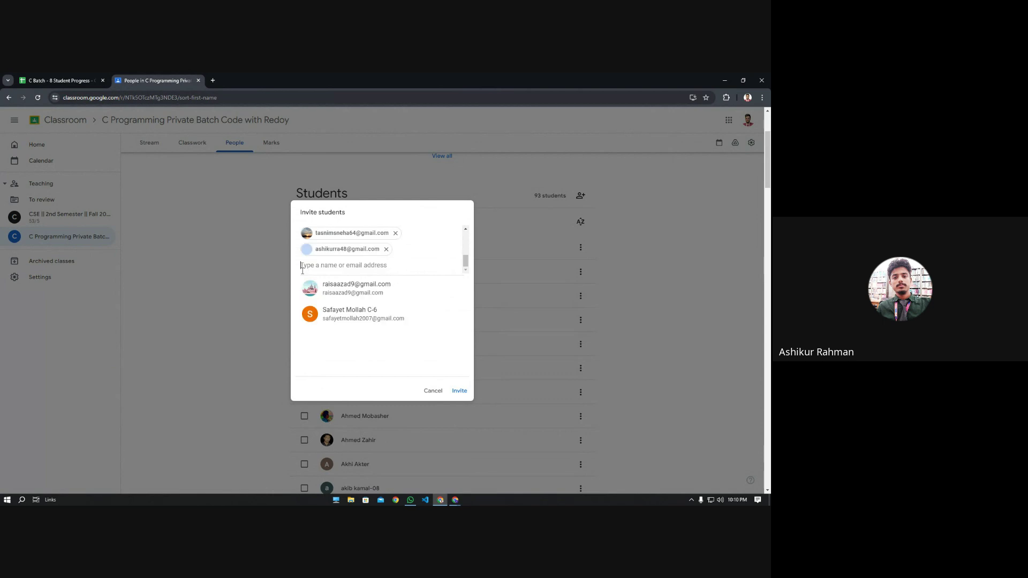
{"action": "key", "text": "ctrl+v"}
{"action": "key", "text": "BackSpace"}
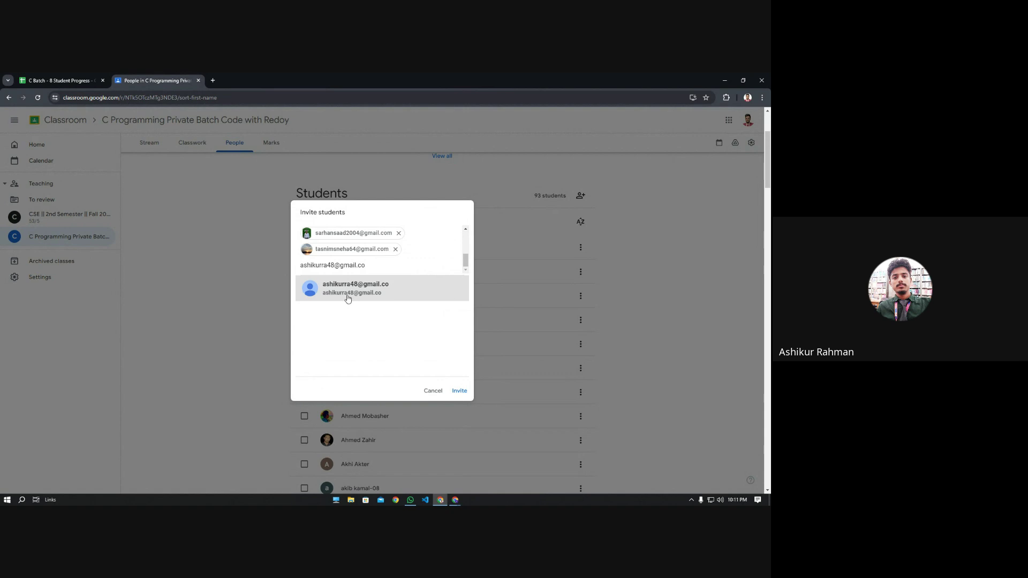
{"action": "left_click", "coordinate": [348, 294]}
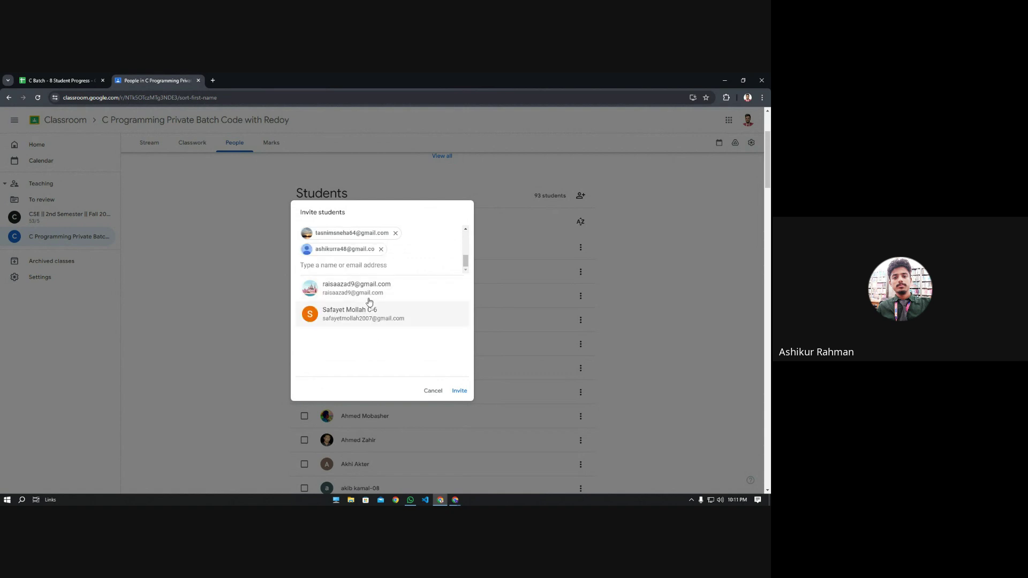
- Check the contact card for cell B12 in the spreadsheet and try its e-mail in the invitation again
{"action": "left_click", "coordinate": [55, 80]}
{"action": "mouse_move", "coordinate": [220, 317]}
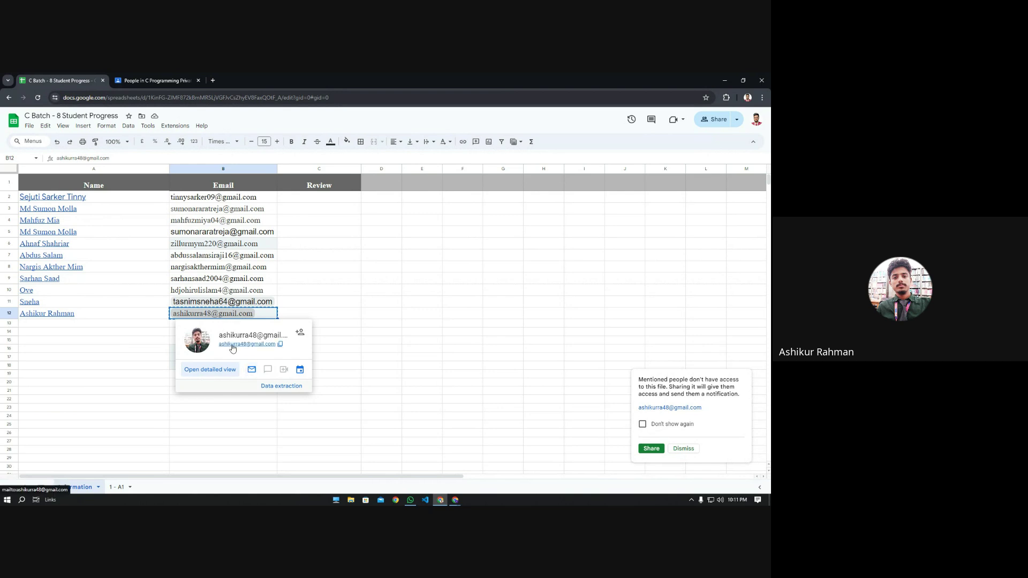
{"action": "left_click", "coordinate": [182, 81]}
{"action": "key", "text": "ctrl+v"}
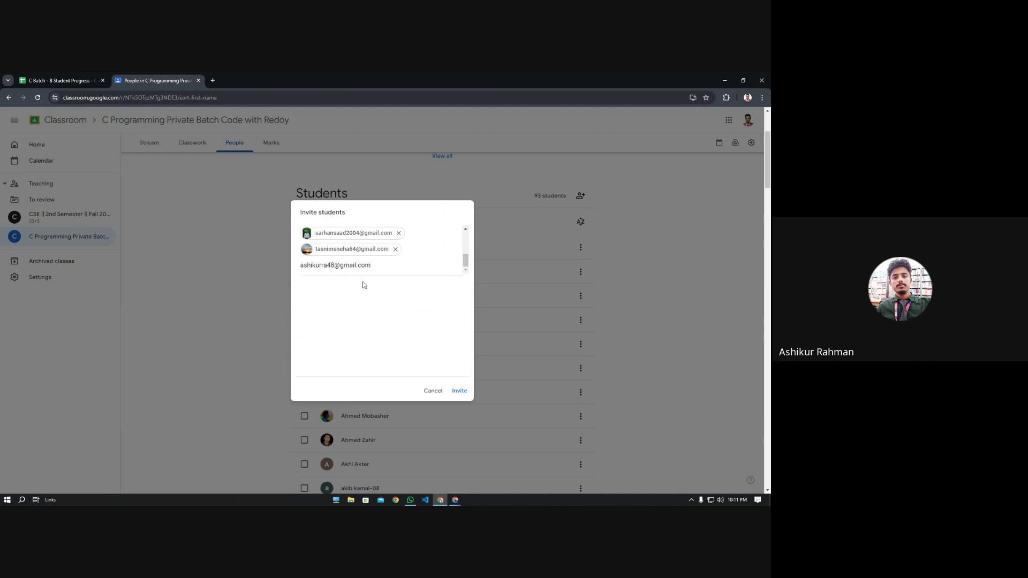
- Clear the B12 student e-mail from the invitation's entry field
{"action": "key", "text": "BackSpace"}
{"action": "key", "text": "BackSpace"}
{"action": "key", "text": "BackSpace"}
{"action": "key", "text": "BackSpace"}
{"action": "key", "text": "BackSpace"}
{"action": "key", "text": "BackSpace"}
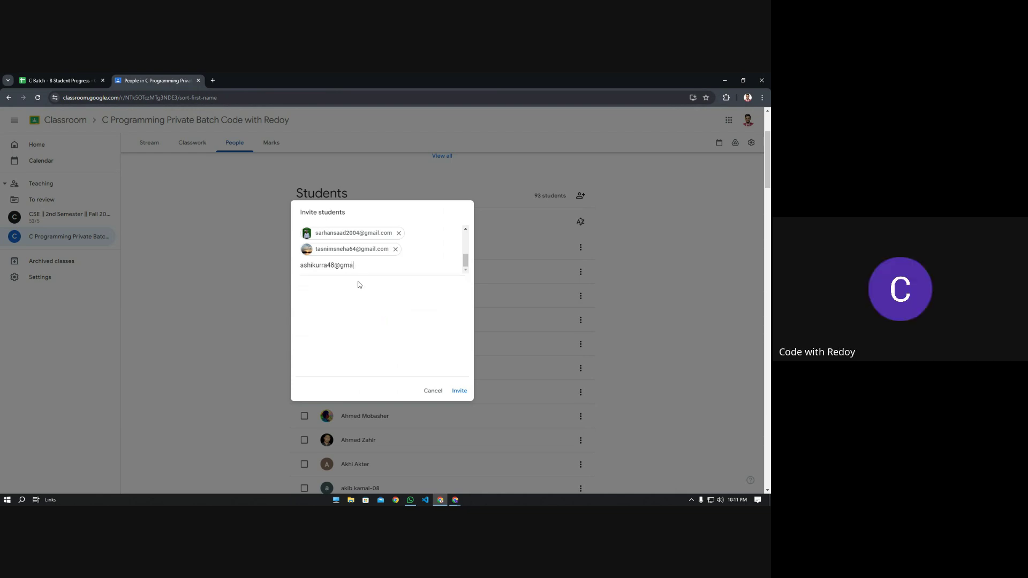
{"action": "key", "text": "shift+Left"}
{"action": "key", "text": "shift+Left"}
{"action": "key", "text": "shift+Left"}
{"action": "key", "text": "shift+Left"}
{"action": "key", "text": "shift+Left"}
{"action": "key", "text": "shift+Left"}
{"action": "key", "text": "shift+Left"}
{"action": "key", "text": "shift+Left"}
{"action": "key", "text": "shift+Left"}
{"action": "key", "text": "shift+Left"}
{"action": "key", "text": "shift+Left"}
{"action": "key", "text": "shift+Left"}
{"action": "key", "text": "shift+Left"}
{"action": "key", "text": "shift+Left"}
{"action": "key", "text": "shift+Left"}
{"action": "key", "text": "BackSpace"}
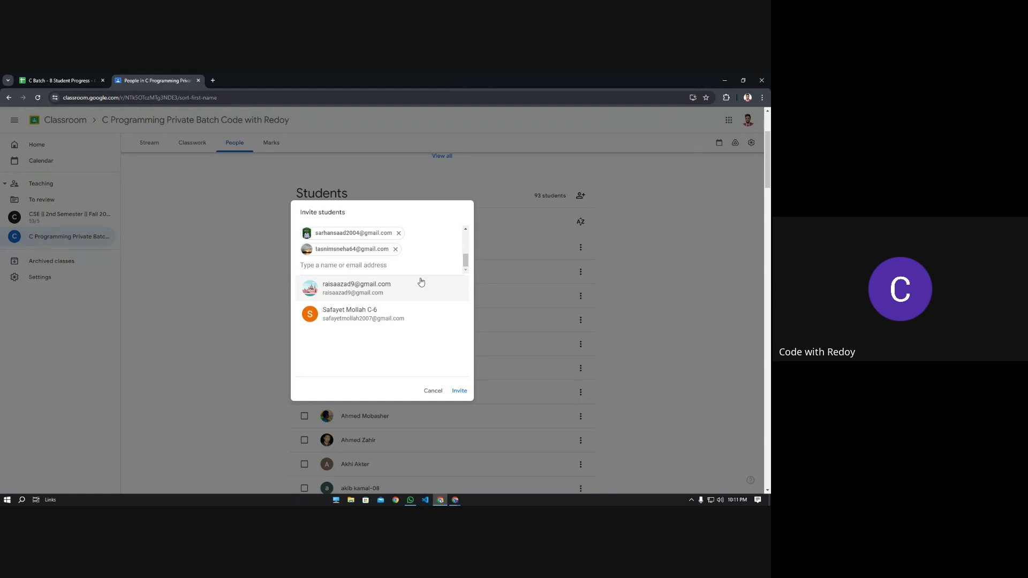
- Review the e-mails listed in the student invitation and send the invitations
{"action": "scroll", "coordinate": [410, 265], "scroll_direction": "up", "scroll_amount": 5}
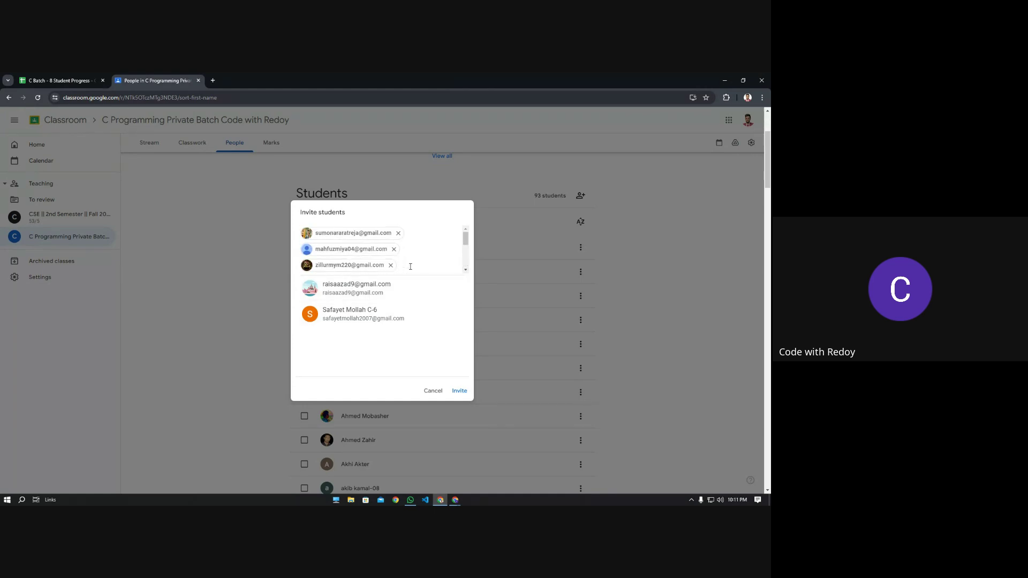
{"action": "scroll", "coordinate": [410, 266], "scroll_direction": "down", "scroll_amount": 5}
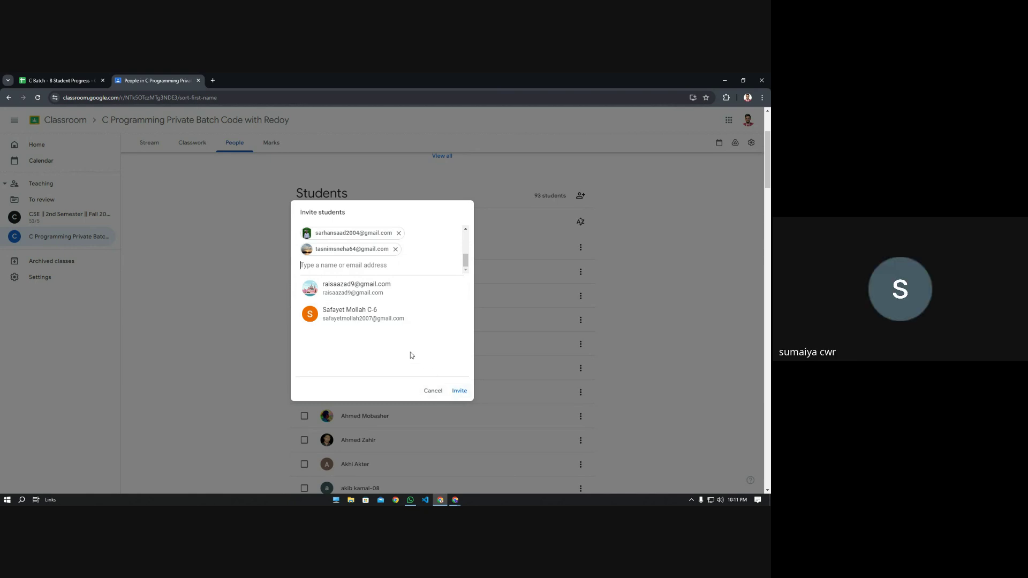
{"action": "left_click", "coordinate": [460, 391]}
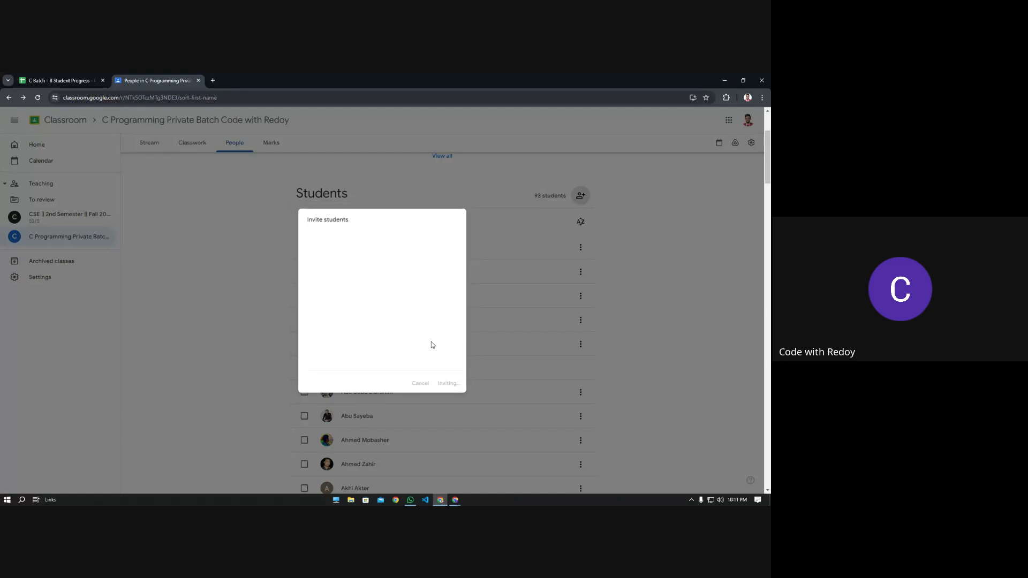
- Examine the class's student list for the newly invited e-mail addresses
{"action": "scroll", "coordinate": [441, 276], "scroll_direction": "up", "scroll_amount": 3}
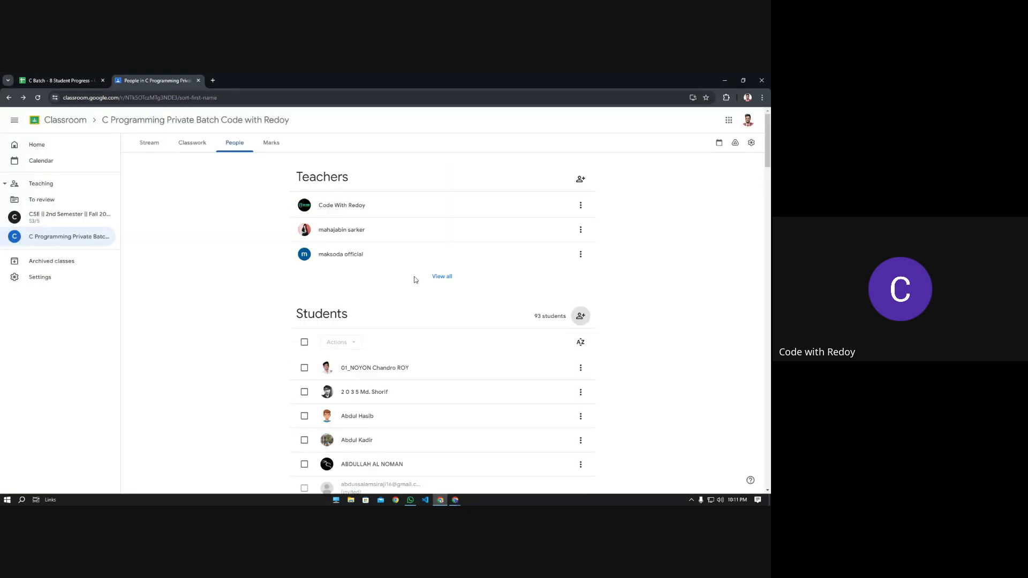
{"action": "scroll", "coordinate": [438, 323], "scroll_direction": "down", "scroll_amount": 5}
{"action": "scroll", "coordinate": [435, 324], "scroll_direction": "up", "scroll_amount": 2}
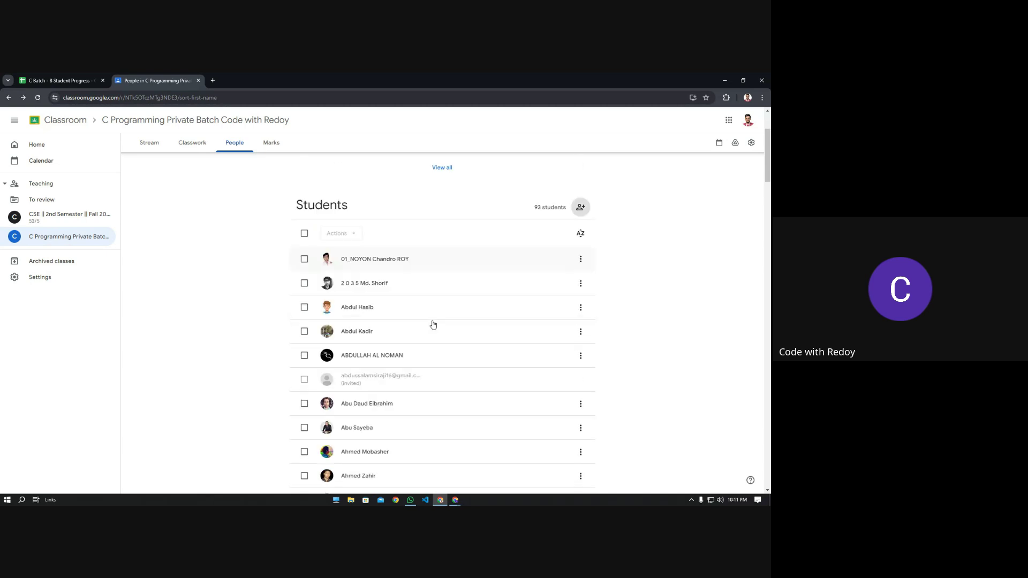
{"action": "scroll", "coordinate": [433, 325], "scroll_direction": "down", "scroll_amount": 15}
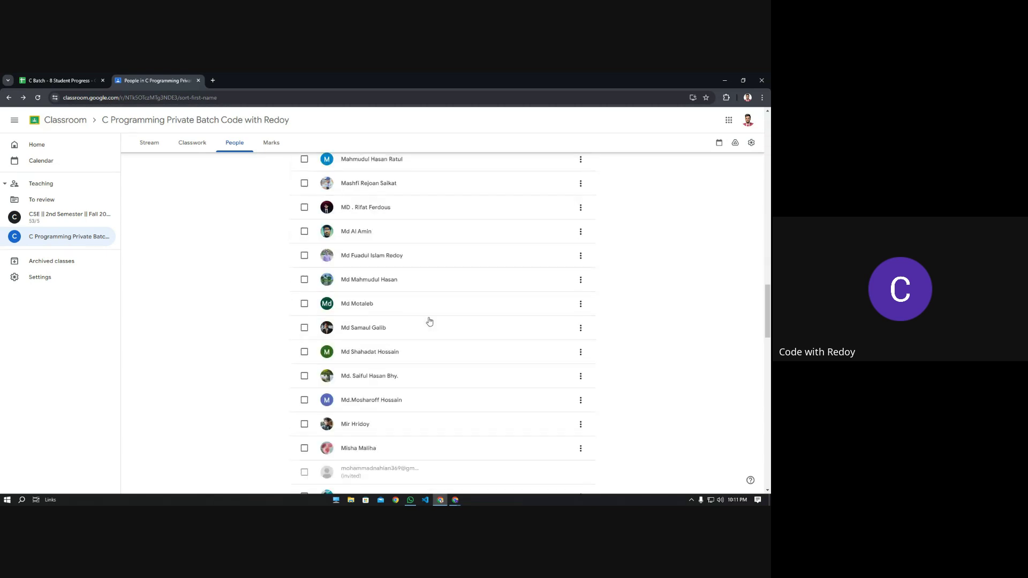
{"action": "scroll", "coordinate": [430, 321], "scroll_direction": "down", "scroll_amount": 15}
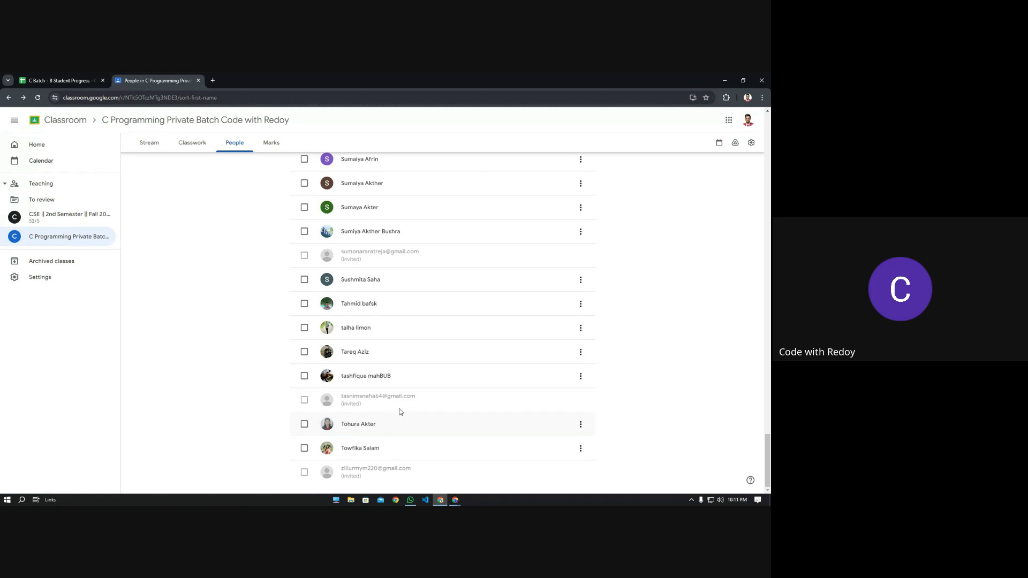
{"action": "scroll", "coordinate": [401, 408], "scroll_direction": "up", "scroll_amount": 10}
{"action": "scroll", "coordinate": [402, 407], "scroll_direction": "up", "scroll_amount": 15}
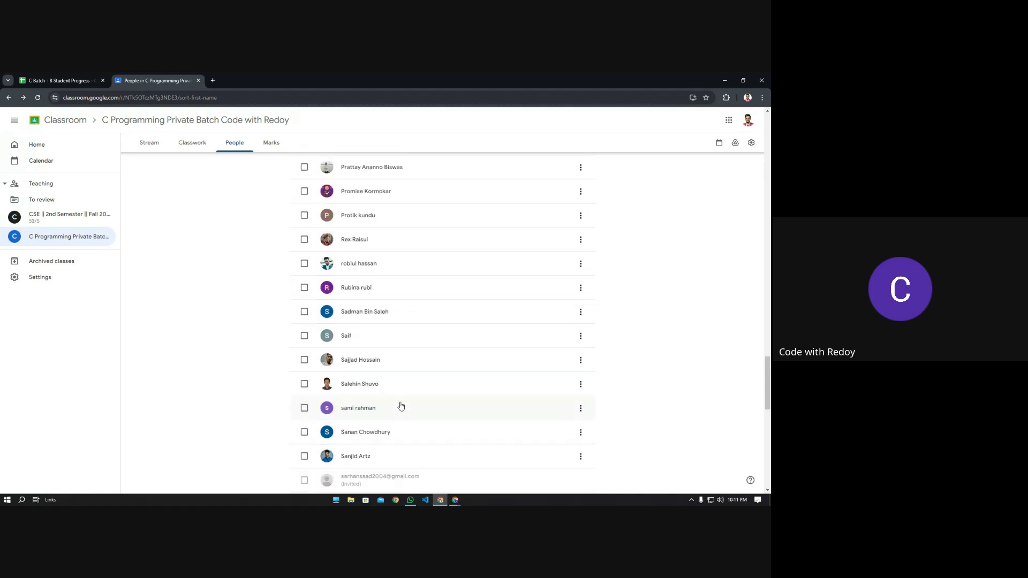
- Look back up through the class's student list to the Students heading, checking one student's options on the way
{"action": "scroll", "coordinate": [398, 404], "scroll_direction": "up", "scroll_amount": 15}
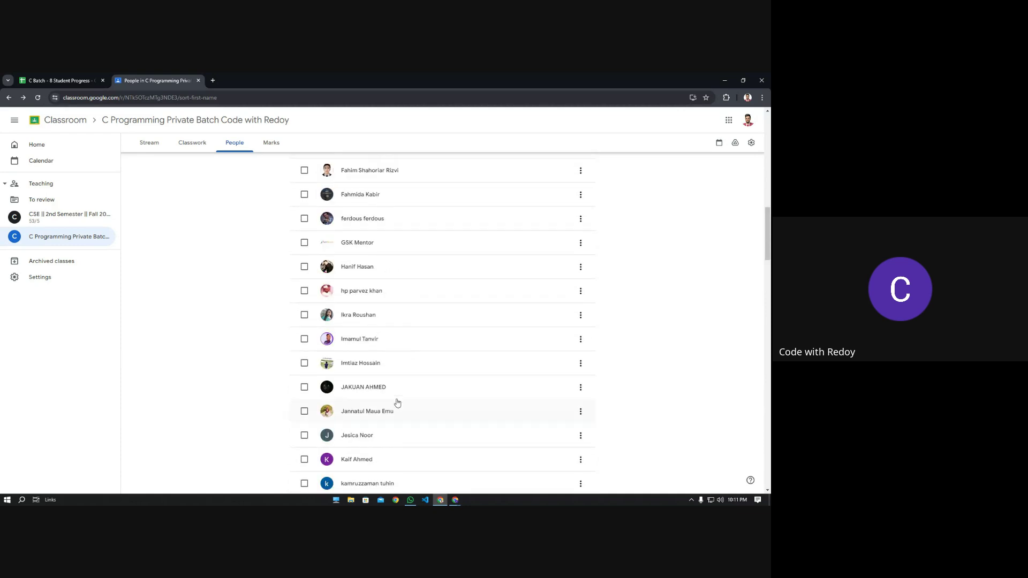
{"action": "scroll", "coordinate": [397, 403], "scroll_direction": "down", "scroll_amount": 3}
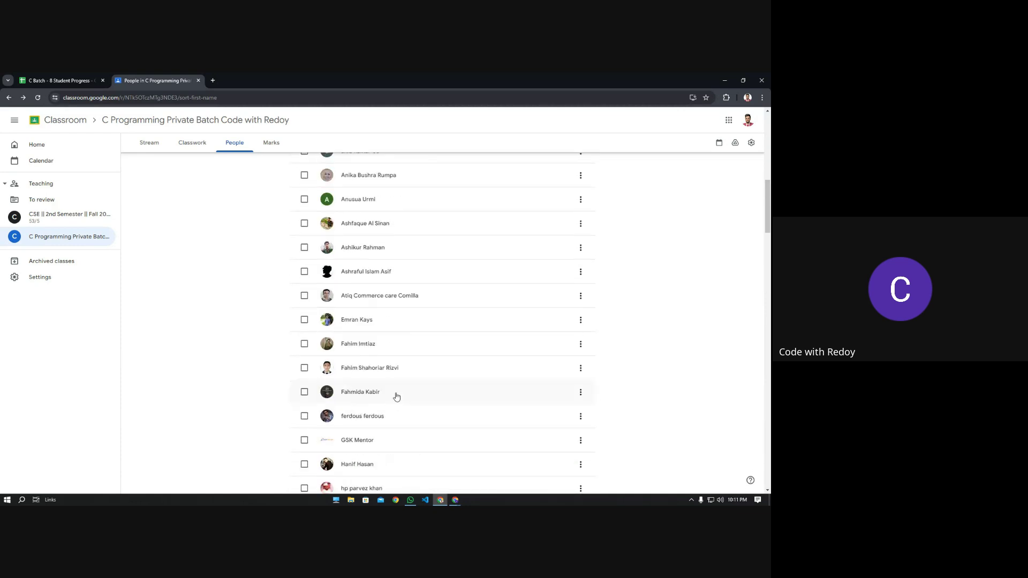
{"action": "left_click", "coordinate": [582, 249]}
{"action": "left_click", "coordinate": [582, 249]}
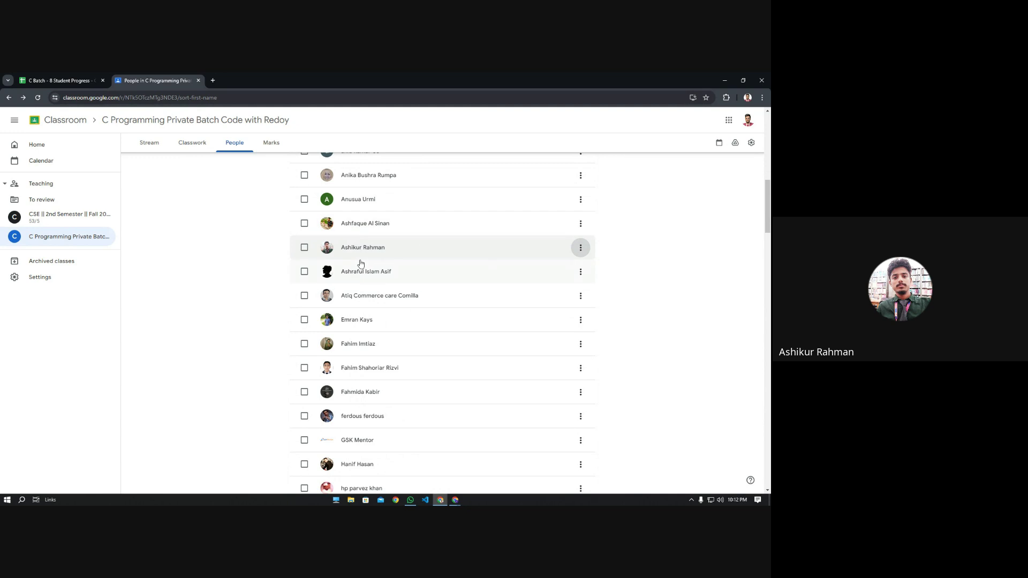
{"action": "scroll", "coordinate": [360, 265], "scroll_direction": "up", "scroll_amount": 8}
{"action": "scroll", "coordinate": [360, 265], "scroll_direction": "down", "scroll_amount": 3}
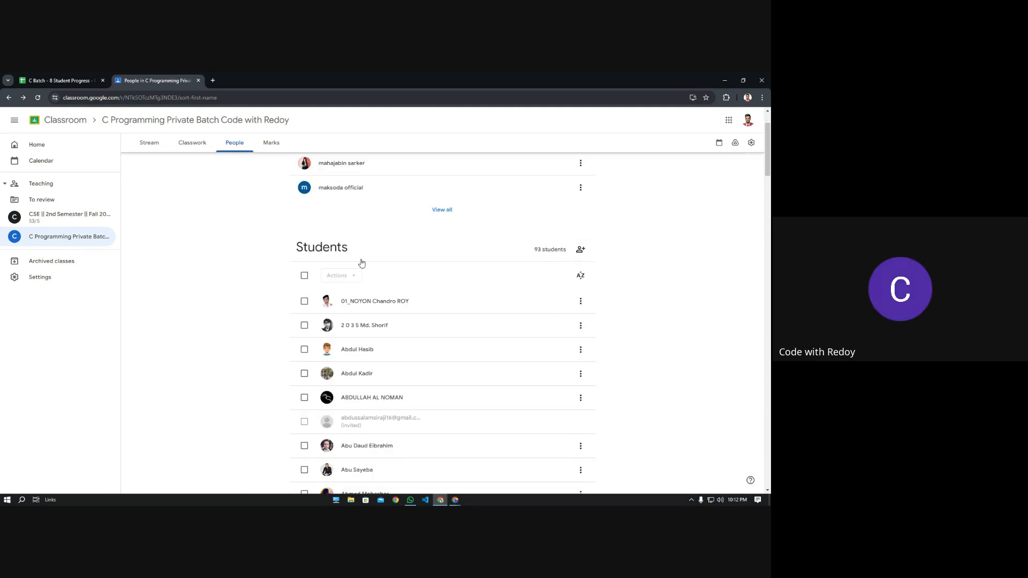
- Switch to the Google Meet call and collapse and re-expand the Contributors list of its participants
{"action": "mouse_move", "coordinate": [455, 500]}
{"action": "left_click", "coordinate": [437, 485]}
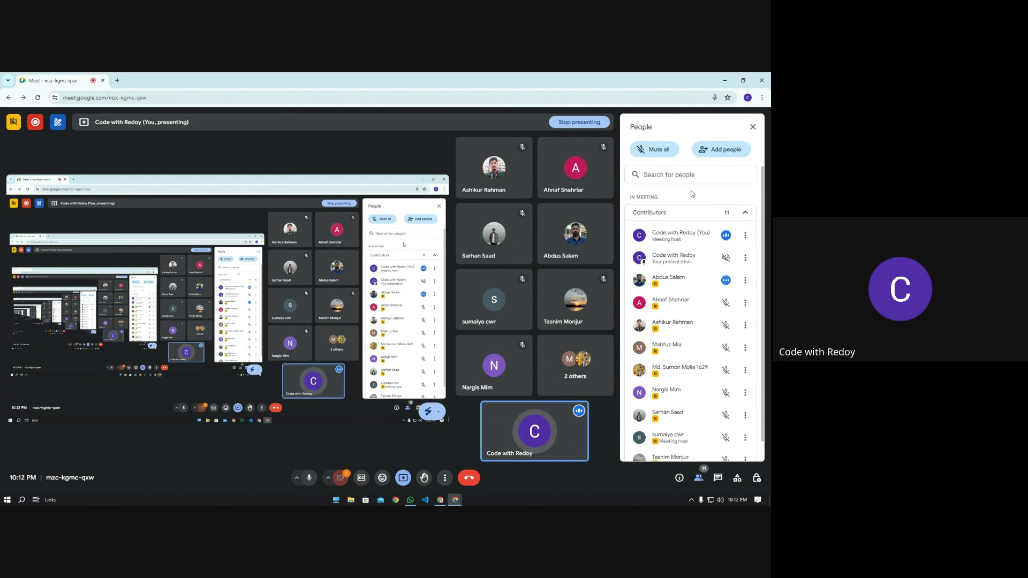
{"action": "left_click", "coordinate": [746, 213]}
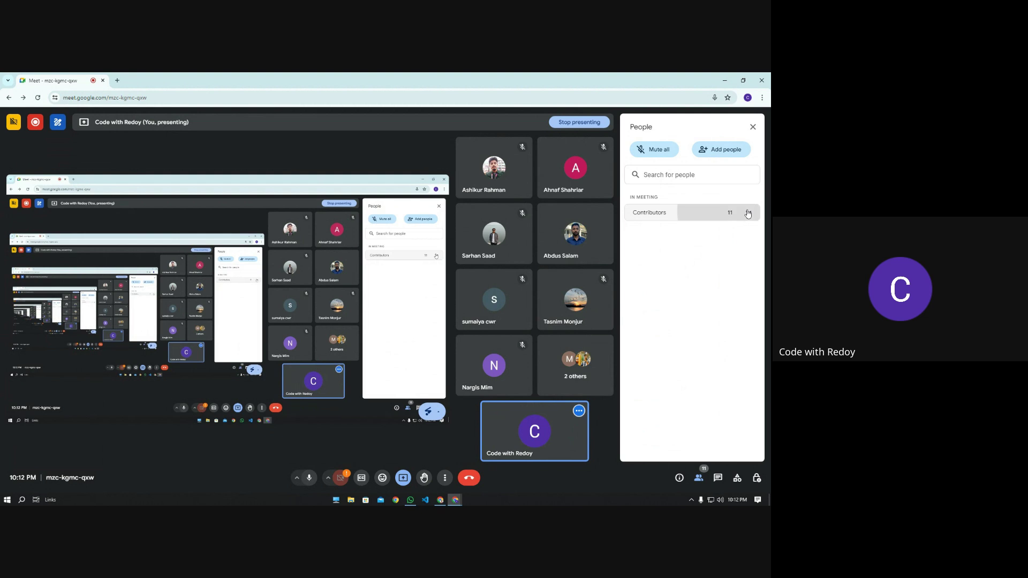
{"action": "left_click", "coordinate": [748, 214]}
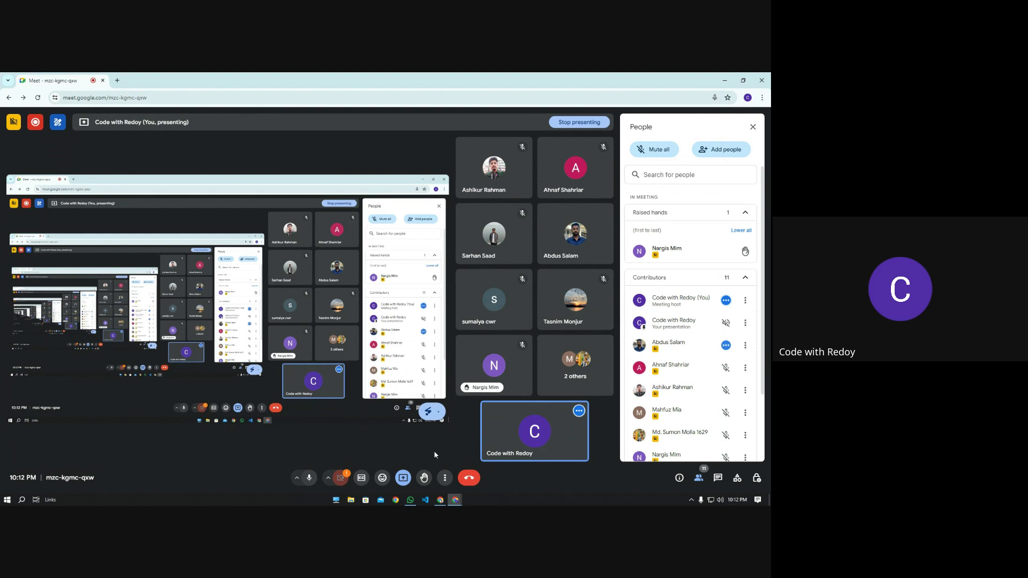
- Return to Google Classroom and reopen the C Programming Private Batch class from the home page on its stream
{"action": "left_click", "coordinate": [438, 499]}
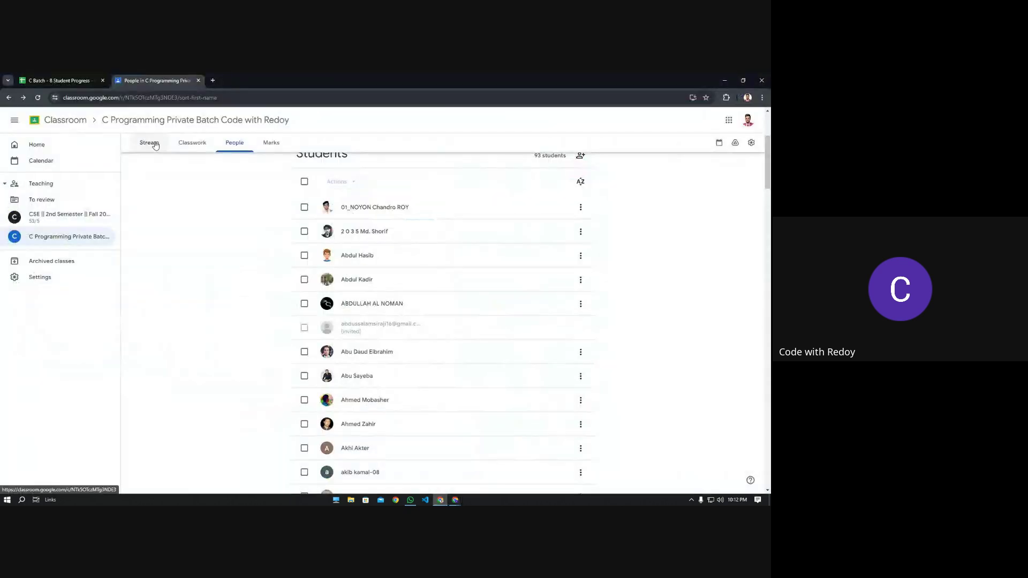
{"action": "left_click", "coordinate": [78, 128]}
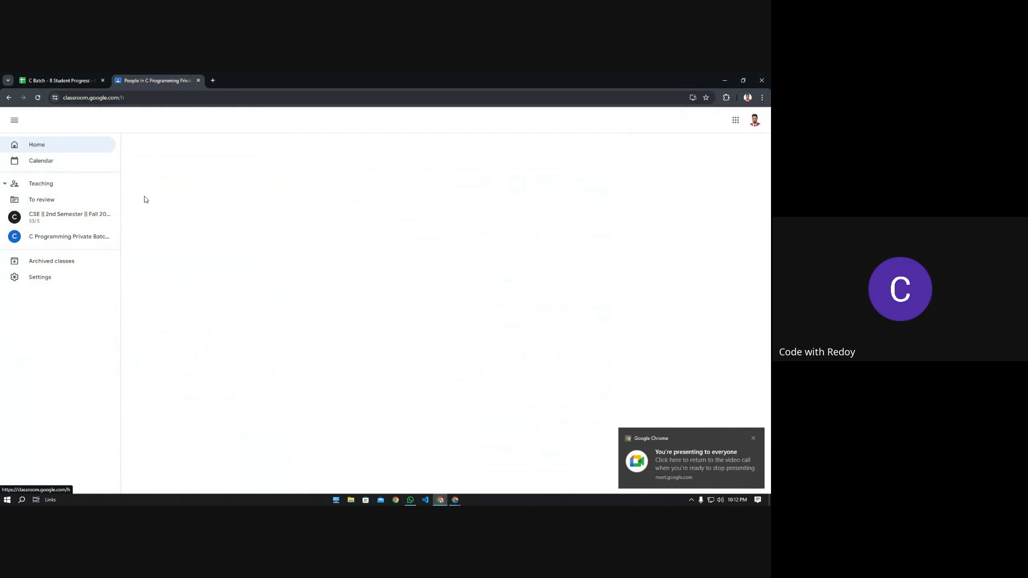
{"action": "left_click", "coordinate": [102, 237]}
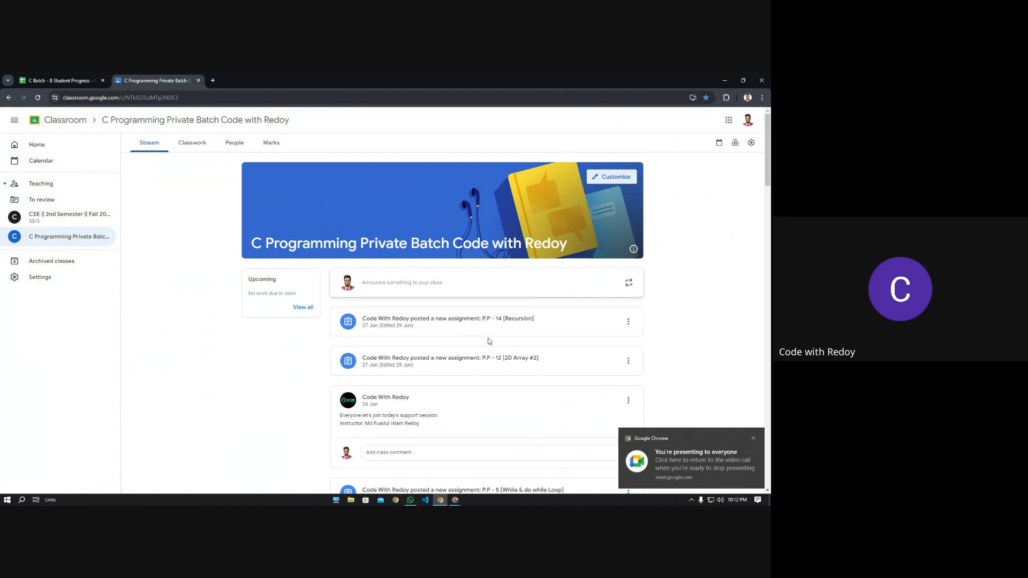
- Check the Google Meet call and the C Batch - 8 Student Progress spreadsheet, and return to the Classroom class page
{"action": "mouse_move", "coordinate": [455, 500]}
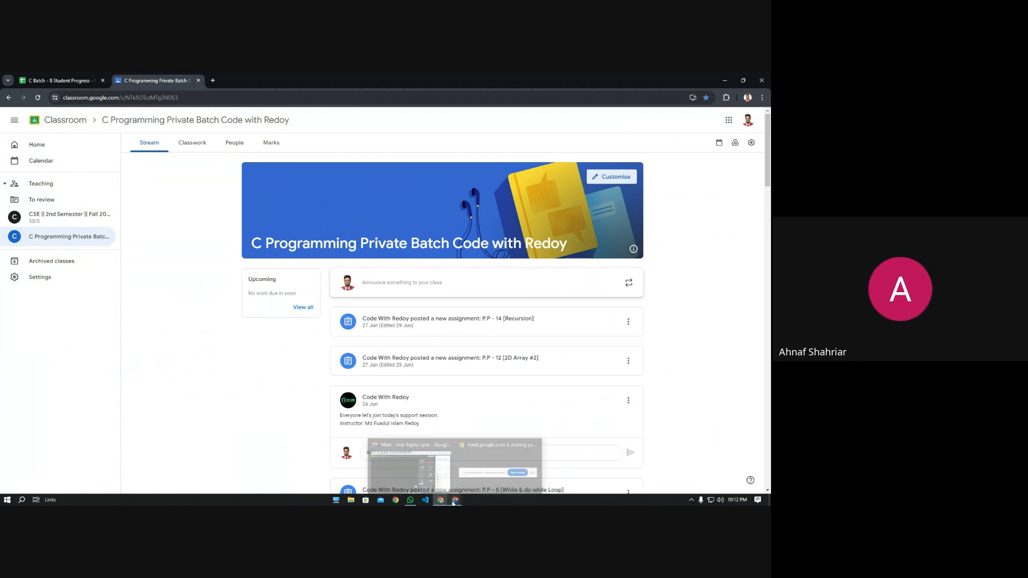
{"action": "left_click", "coordinate": [436, 481]}
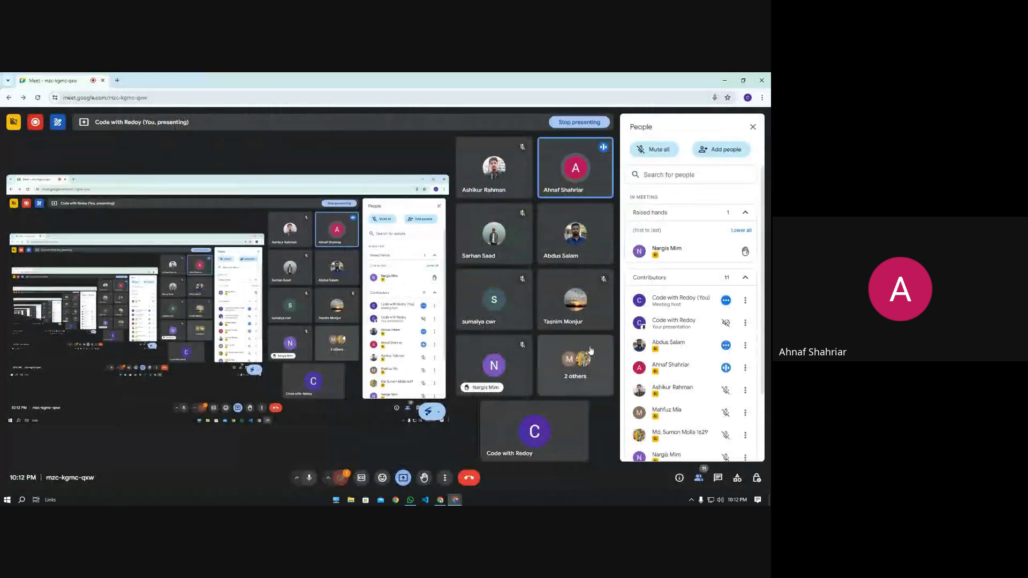
{"action": "left_click", "coordinate": [445, 502]}
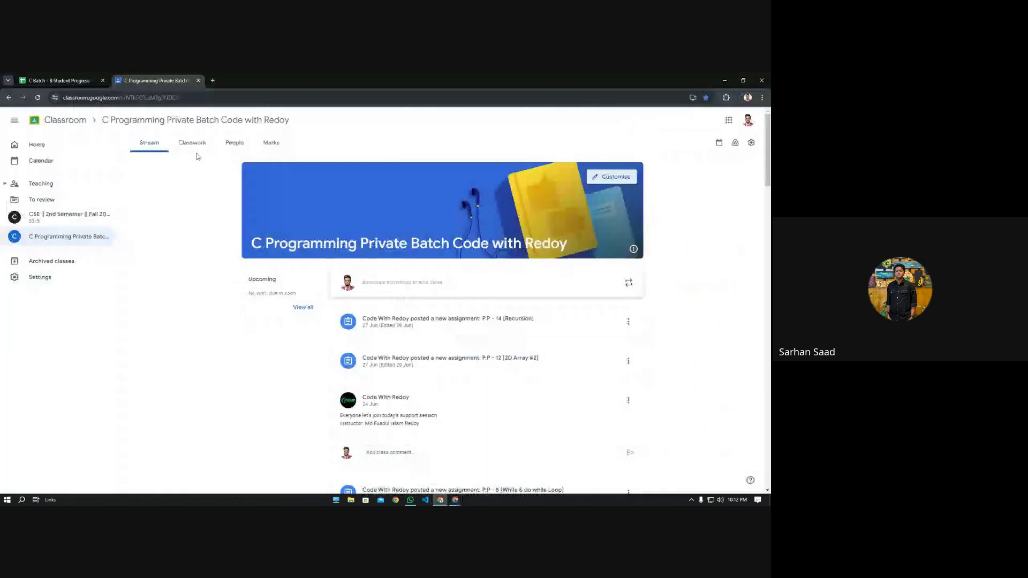
{"action": "left_click", "coordinate": [57, 79]}
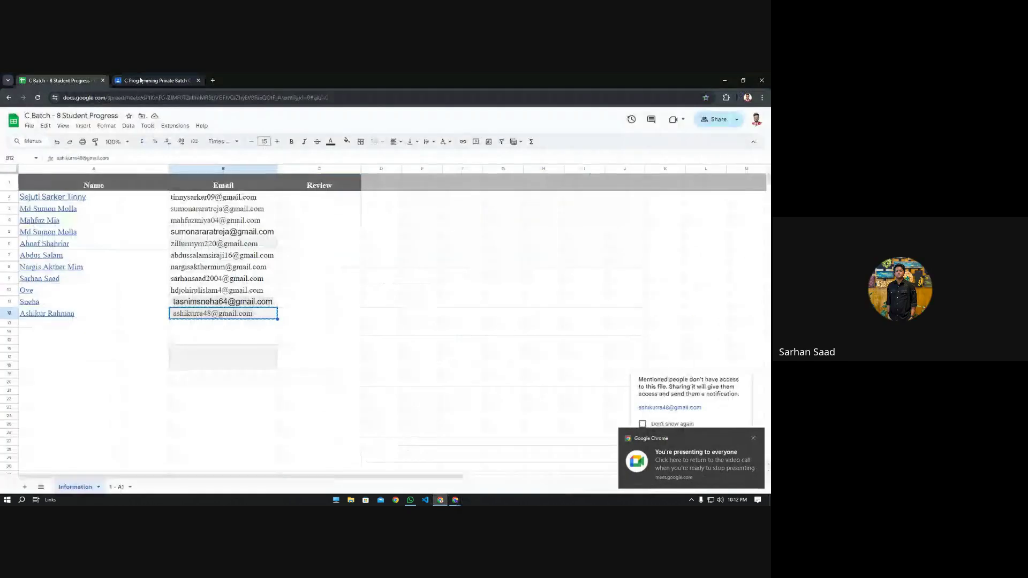
{"action": "left_click", "coordinate": [155, 80]}
- Switch to the Google Meet call and examine the raised hands and contributors in the participant list
{"action": "mouse_move", "coordinate": [456, 501]}
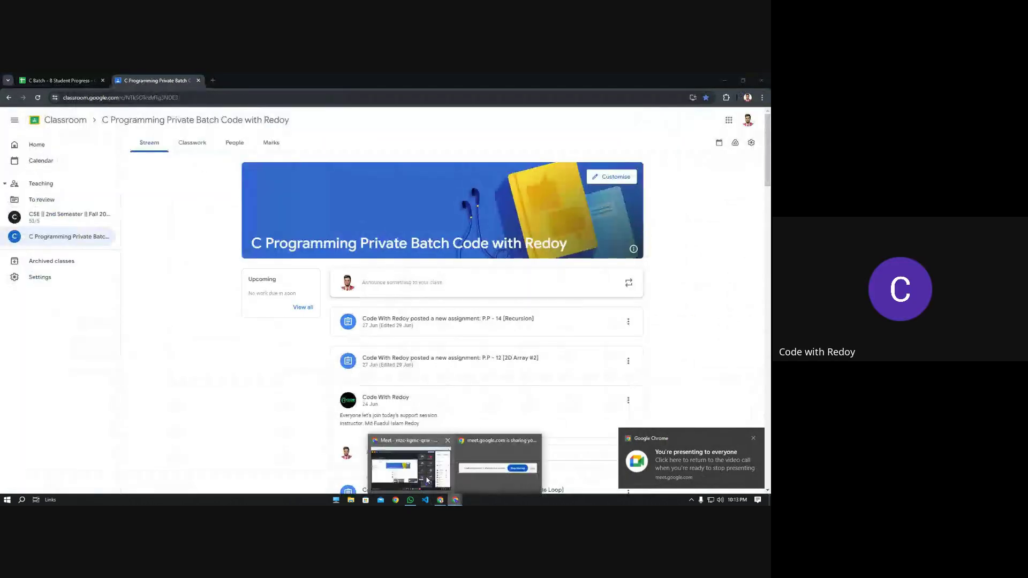
{"action": "left_click", "coordinate": [411, 468]}
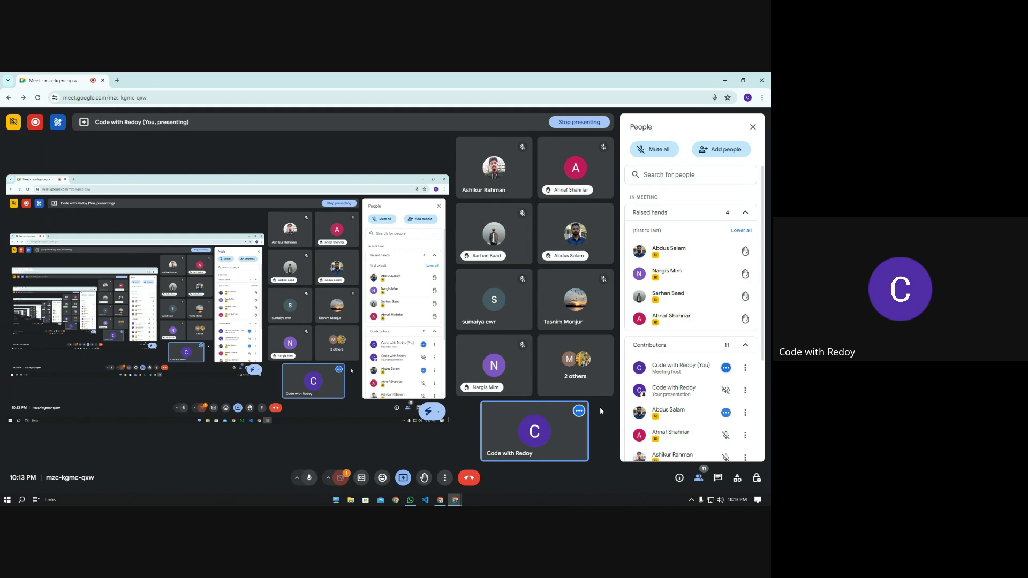
{"action": "scroll", "coordinate": [677, 371], "scroll_direction": "down", "scroll_amount": 3}
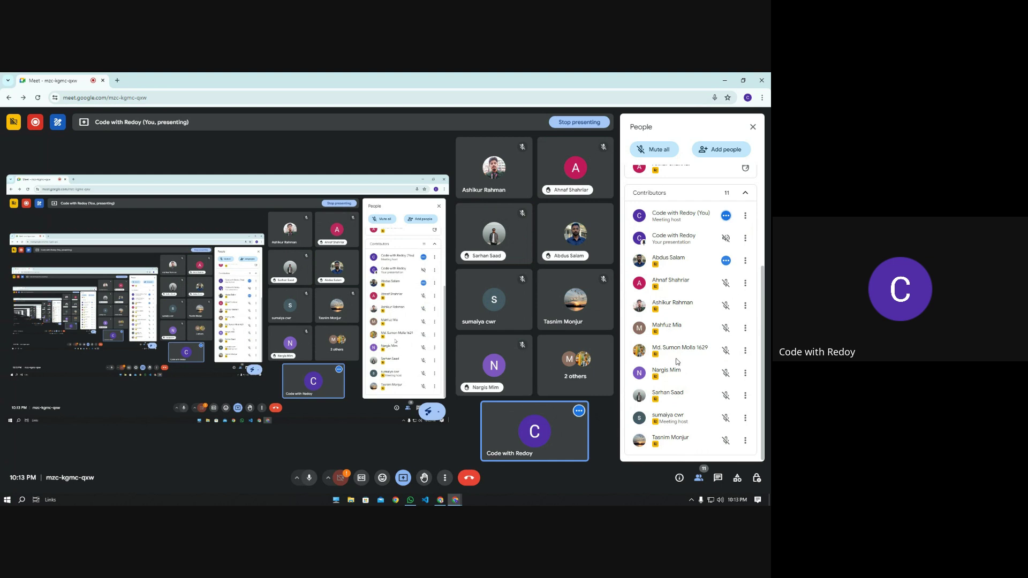
{"action": "scroll", "coordinate": [670, 369], "scroll_direction": "up", "scroll_amount": 3}
{"action": "scroll", "coordinate": [677, 358], "scroll_direction": "down", "scroll_amount": 3}
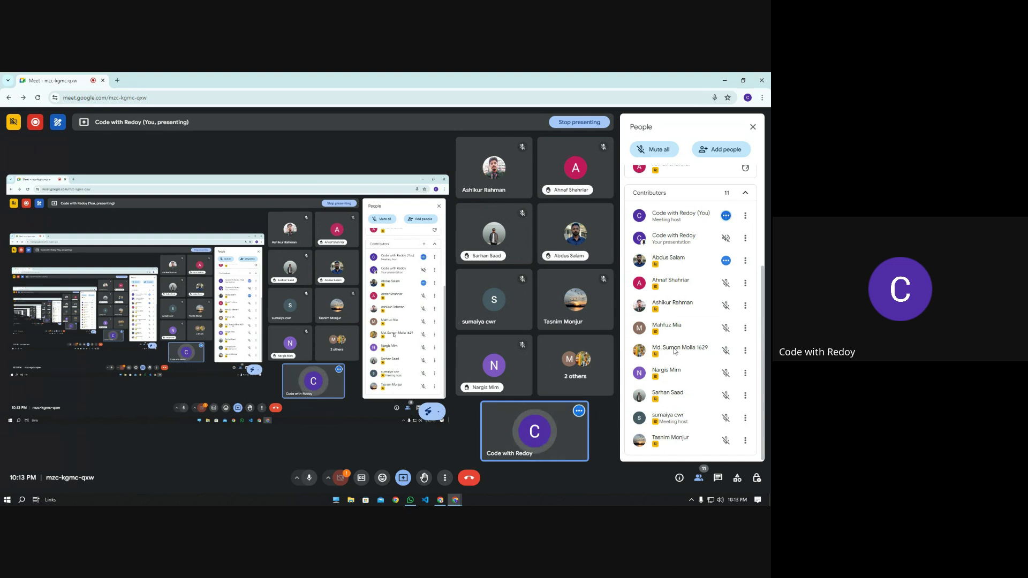
{"action": "scroll", "coordinate": [674, 353], "scroll_direction": "up", "scroll_amount": 3}
{"action": "scroll", "coordinate": [673, 348], "scroll_direction": "down", "scroll_amount": 3}
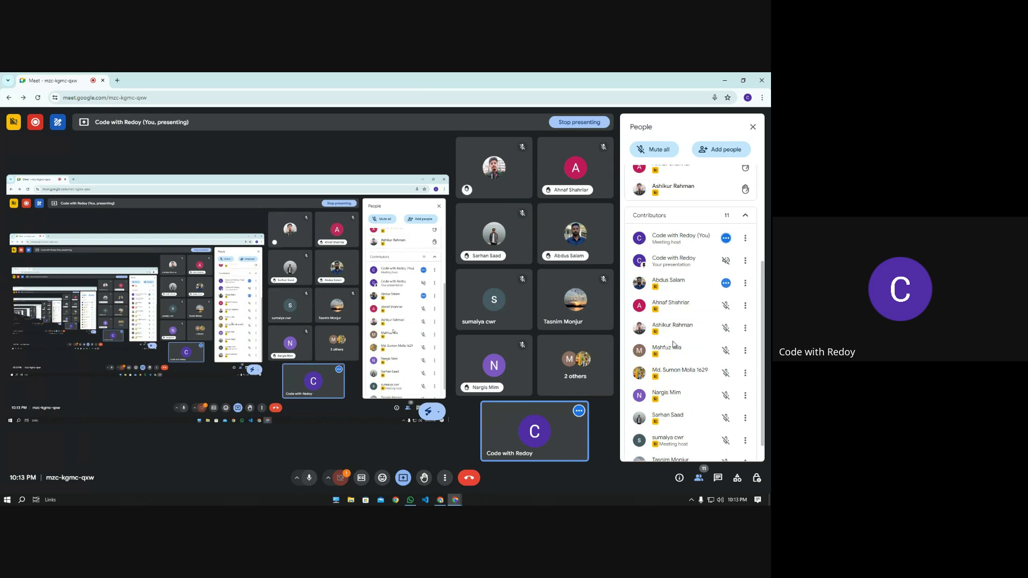
{"action": "scroll", "coordinate": [674, 344], "scroll_direction": "up", "scroll_amount": 3}
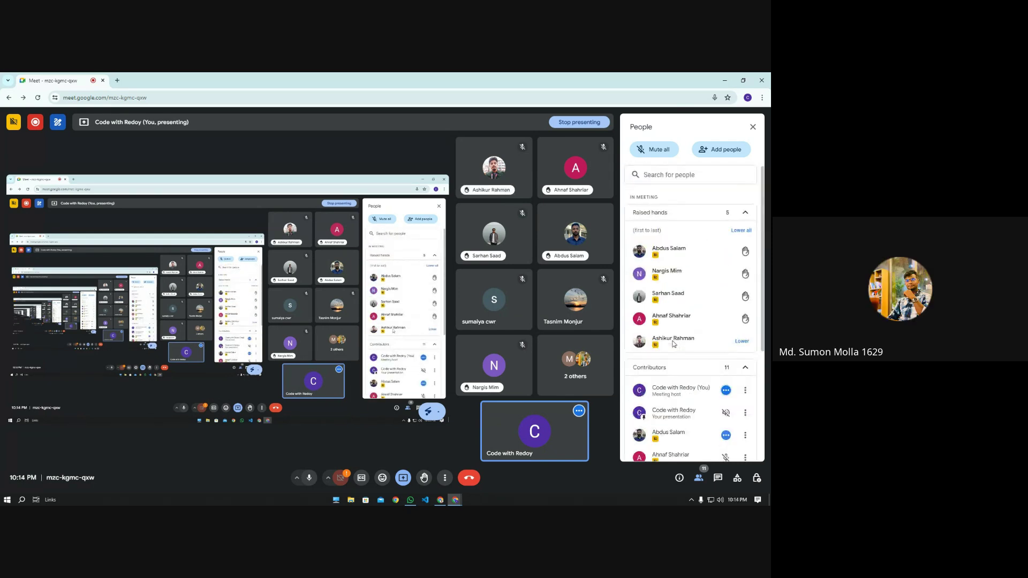
{"action": "scroll", "coordinate": [673, 344], "scroll_direction": "down", "scroll_amount": 3}
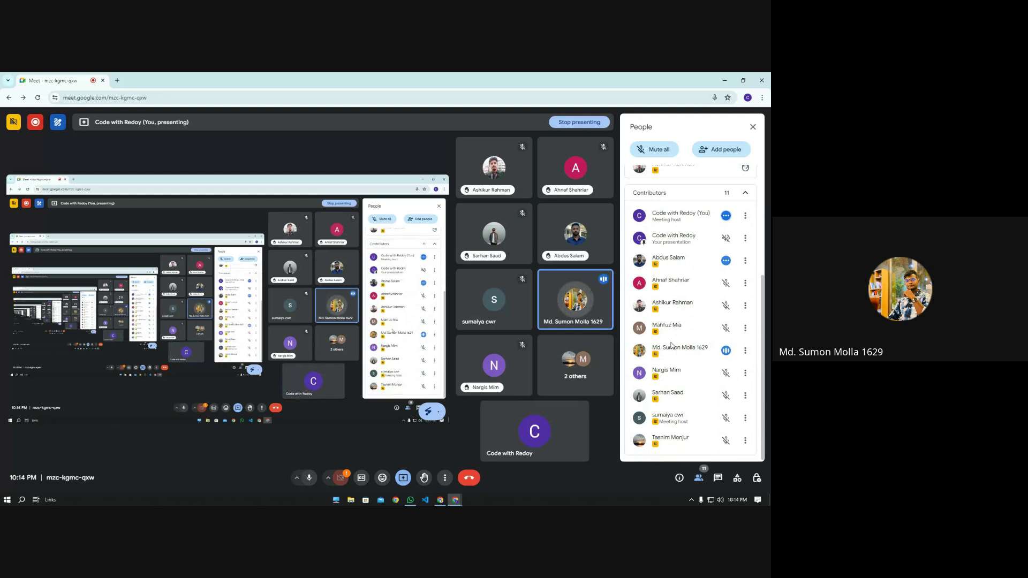
- Stop presenting the screen in the meeting
{"action": "mouse_move", "coordinate": [594, 304]}
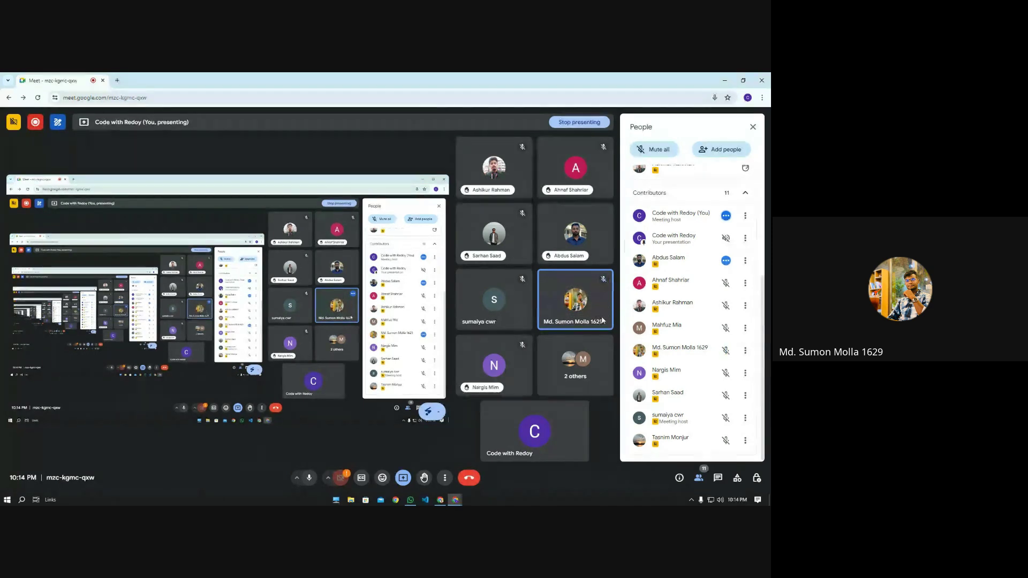
{"action": "left_click", "coordinate": [408, 479]}
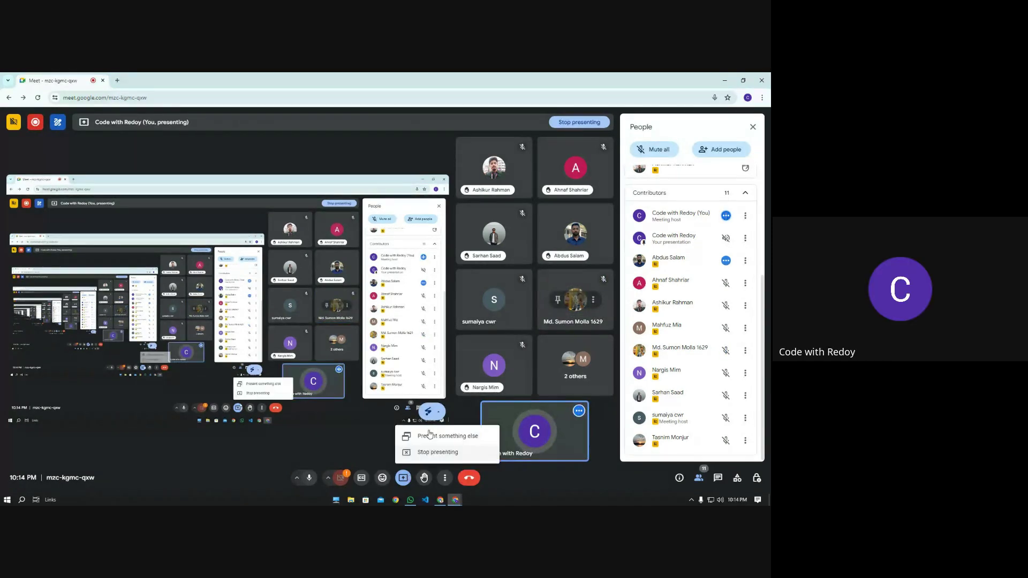
{"action": "left_click", "coordinate": [437, 454]}
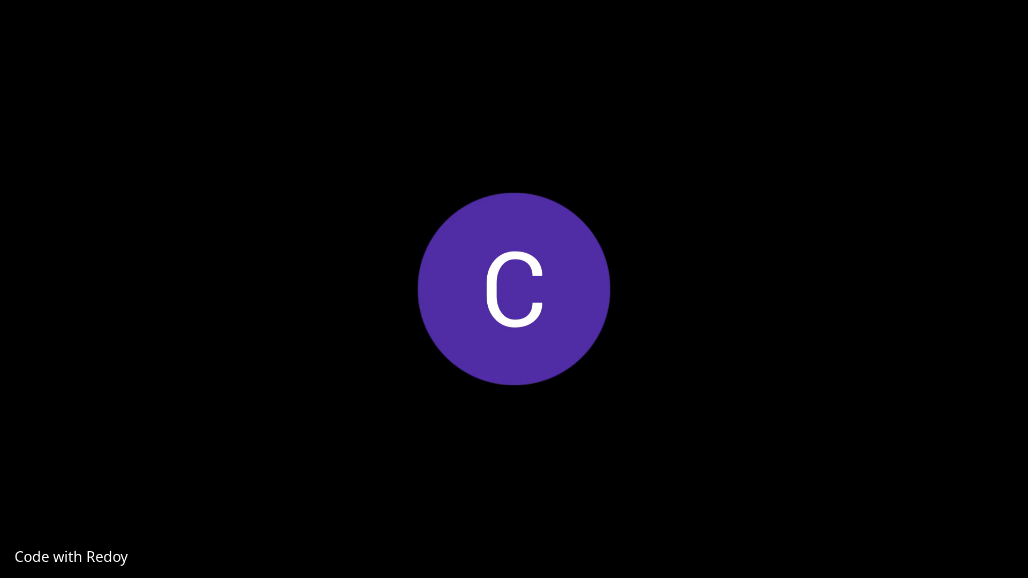